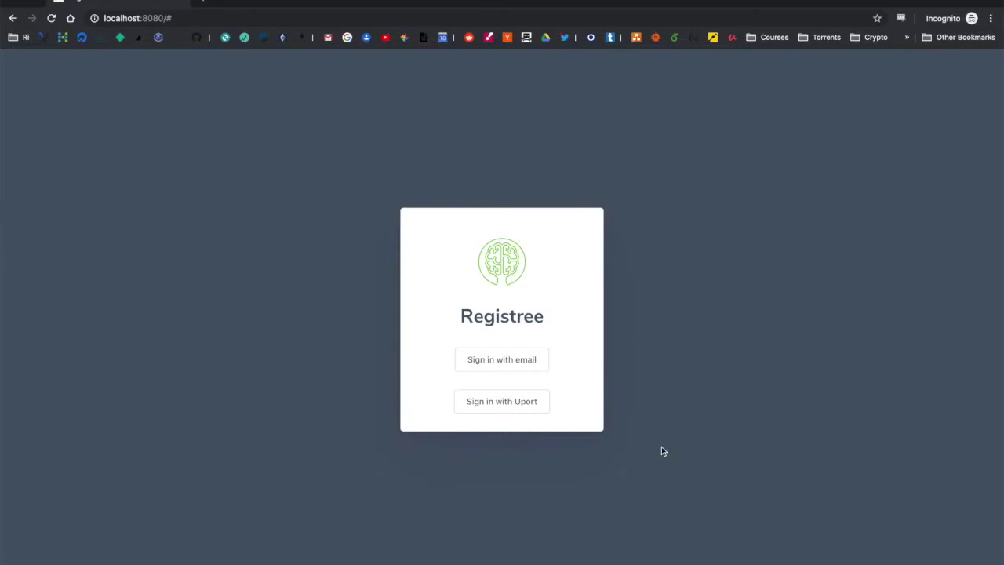
Step: Log in to Registree with the saved recruiter account's email and password
left_click(487, 359)
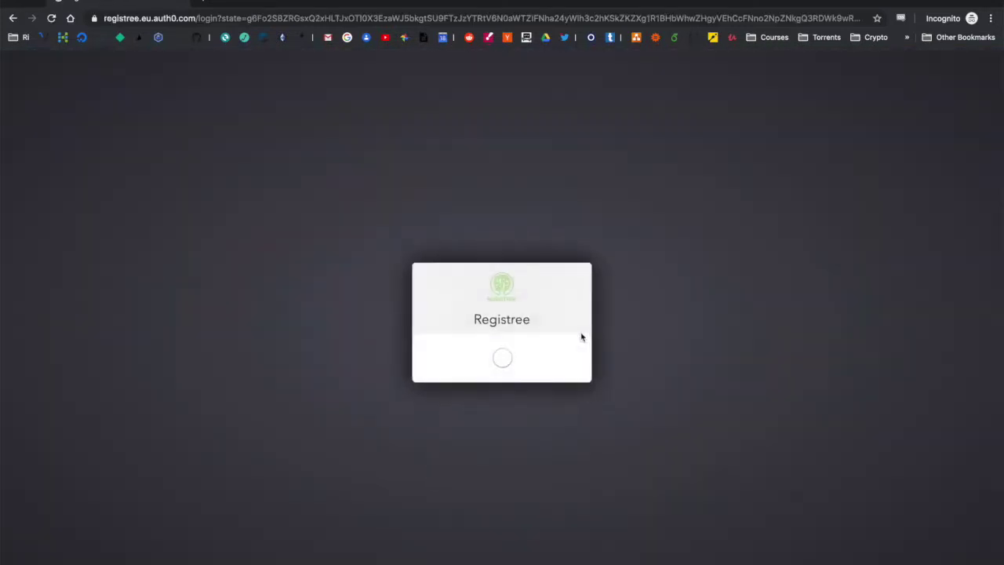
left_click(546, 324)
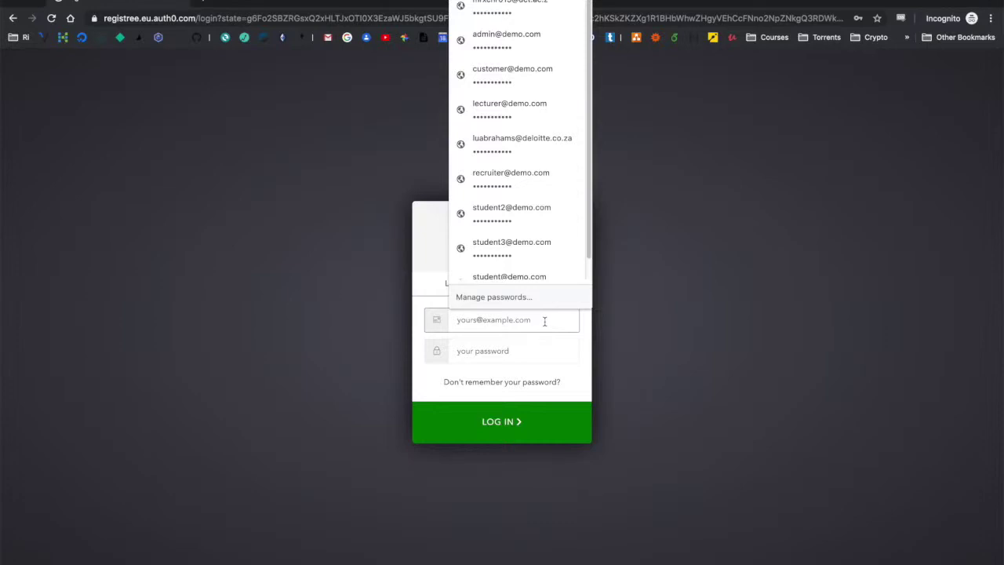
left_click(548, 135)
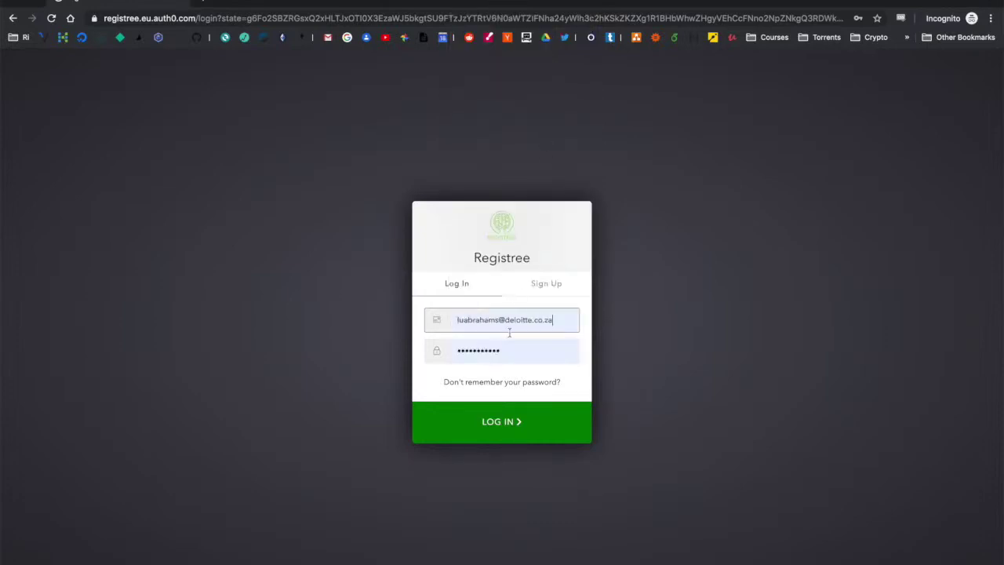
left_click(495, 423)
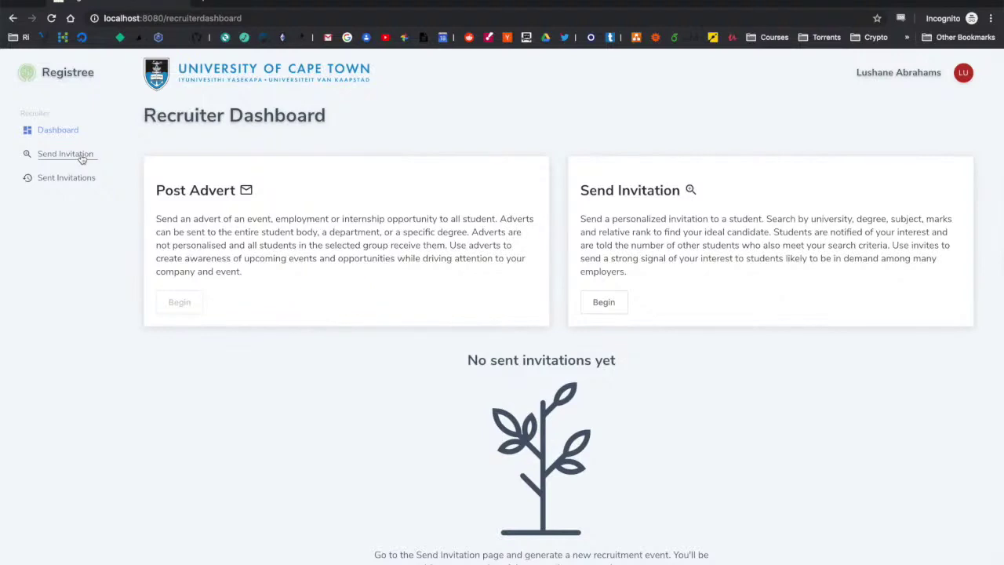
Step: Open Send Invitation from the sidebar and advance past the Introduction to the event form
left_click(615, 215)
left_click_drag(615, 215, 764, 217)
left_click(766, 218)
left_click(44, 154)
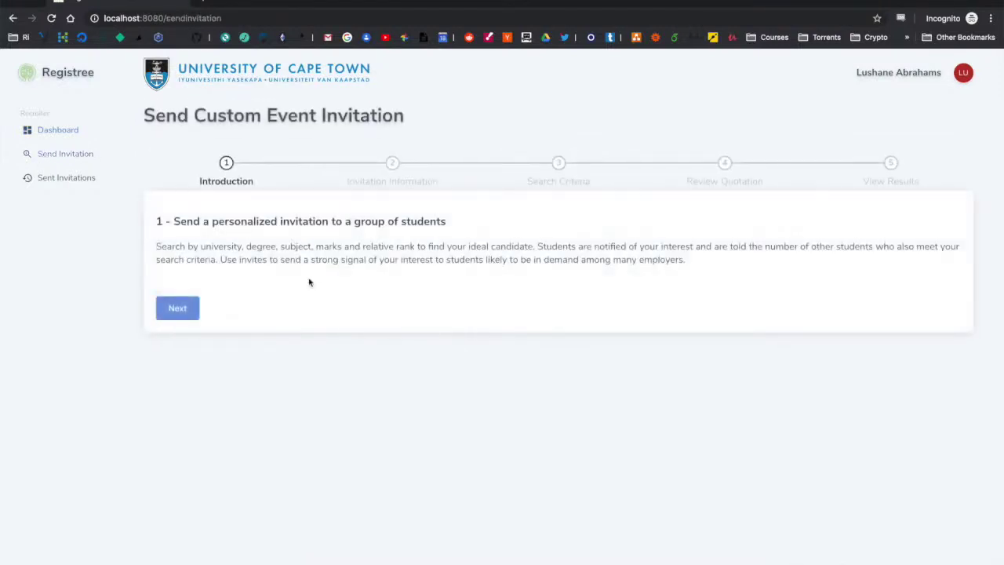
left_click(188, 314)
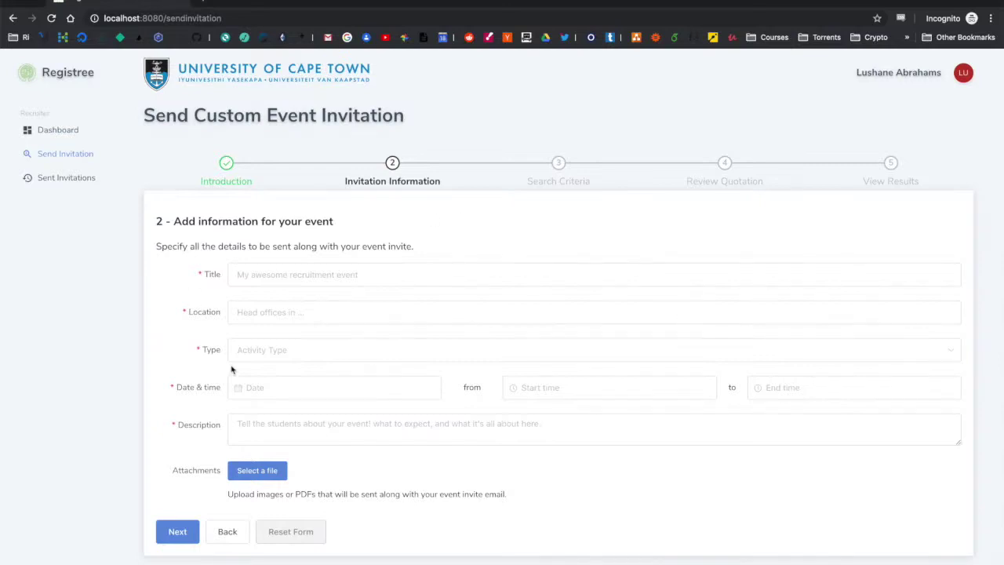
Step: Enter the title 'Some great event!' and the location 'Our amazing offices'
left_click(289, 272)
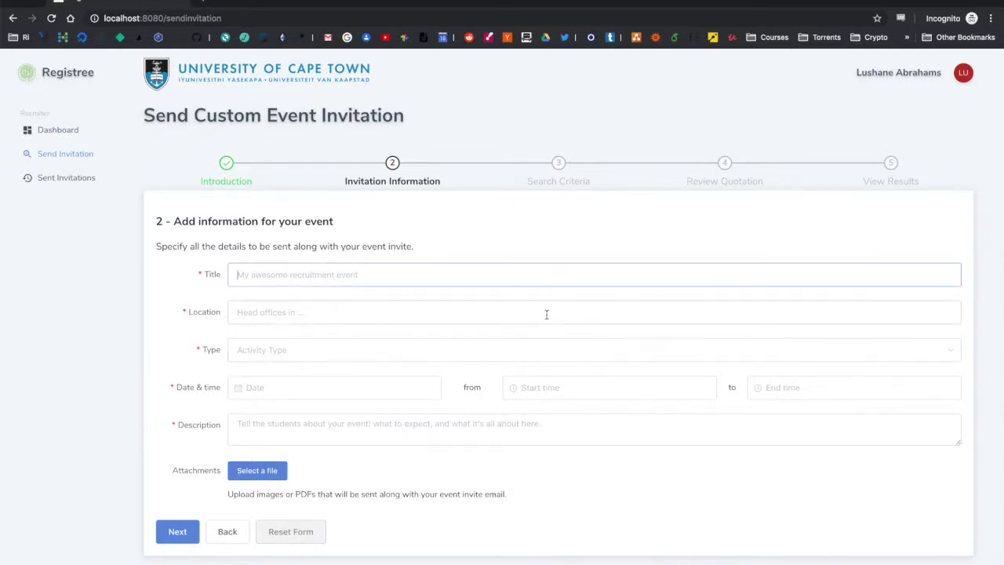
type("Some great event!")
left_click(237, 312)
type("O")
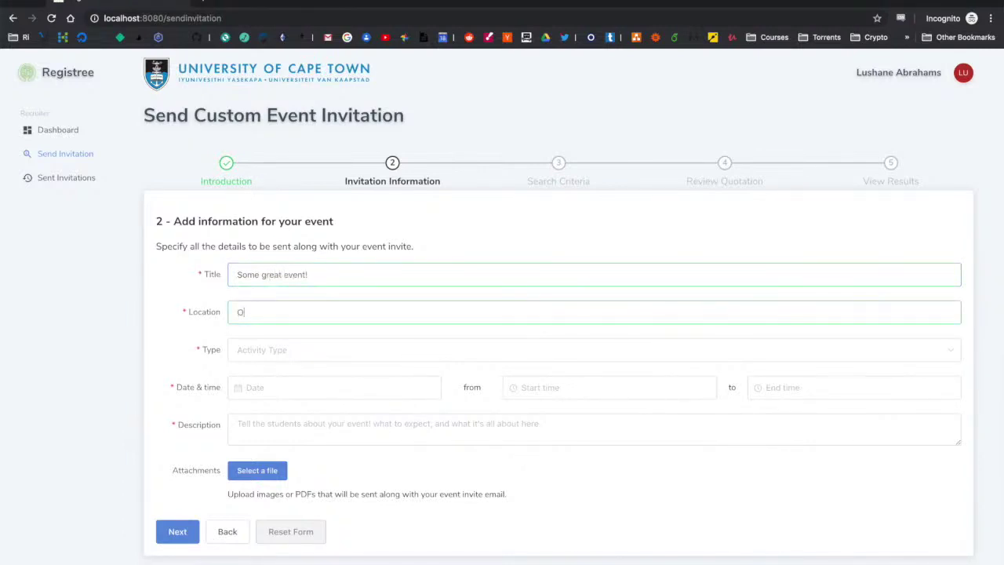
type("ur amazin")
Step: Set type Recruitement Function, date 24 September 2019, and time 08:00 to 14:00
left_click(544, 345)
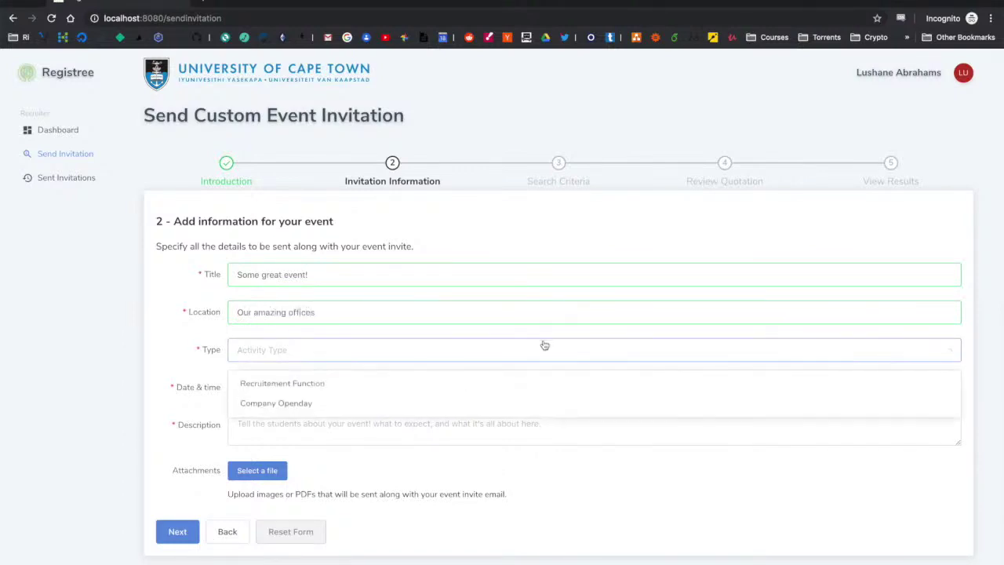
left_click(459, 386)
left_click(385, 392)
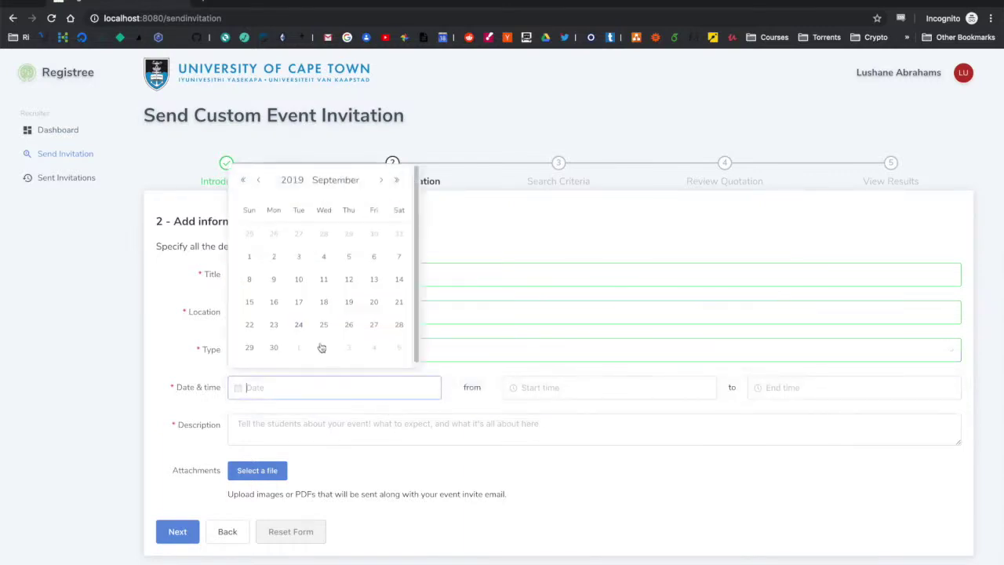
left_click(299, 326)
left_click(581, 396)
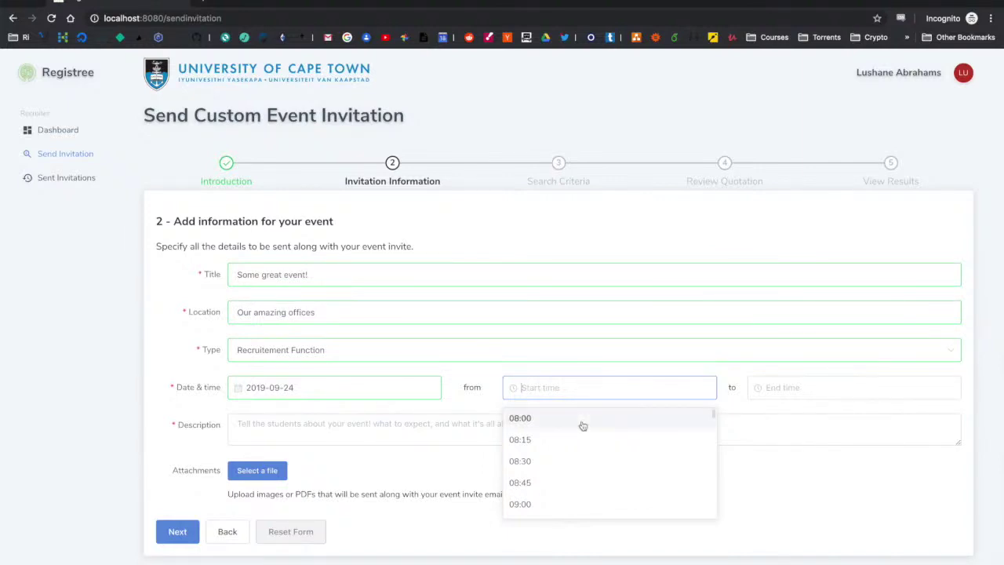
left_click(583, 421)
left_click(818, 393)
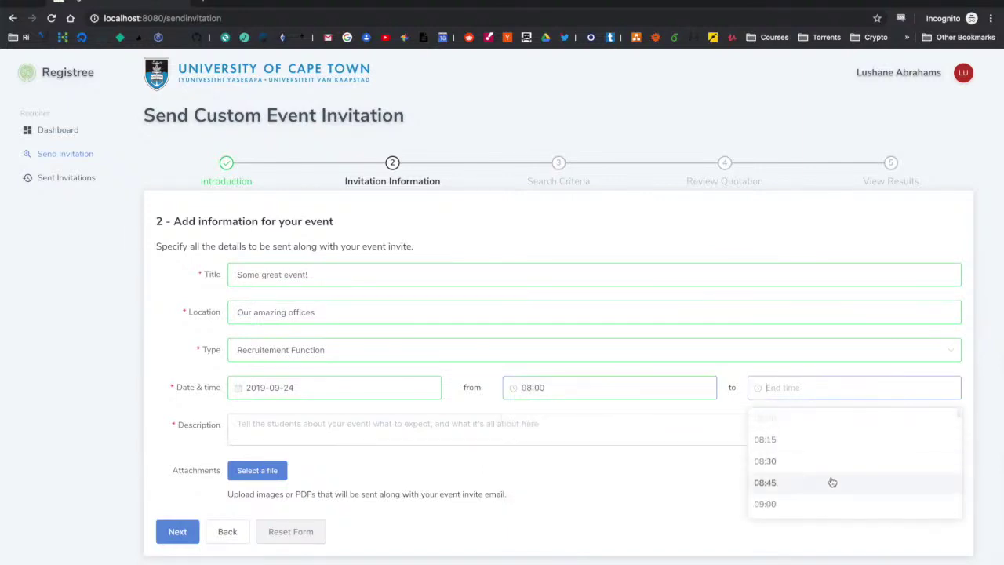
scroll(831, 481, "down", 5)
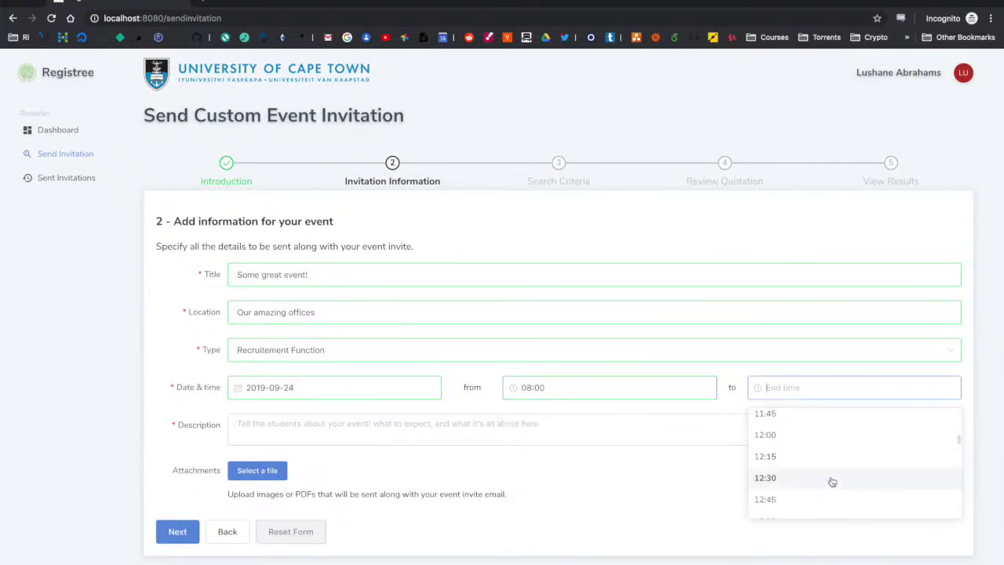
scroll(811, 500, "down", 2)
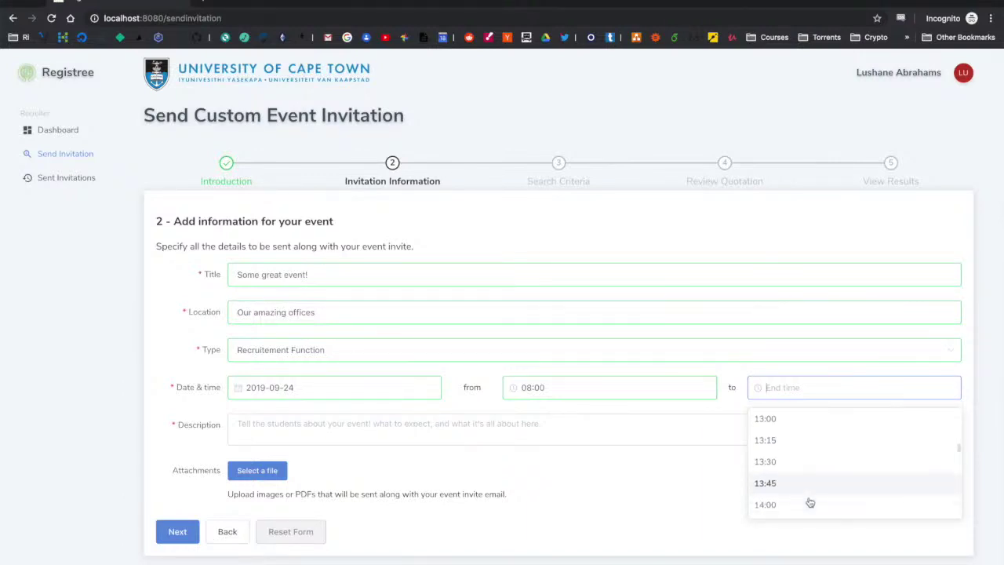
left_click(809, 506)
Step: Add the description 'some other info about theis world changing event' without attaching a file
left_click(542, 430)
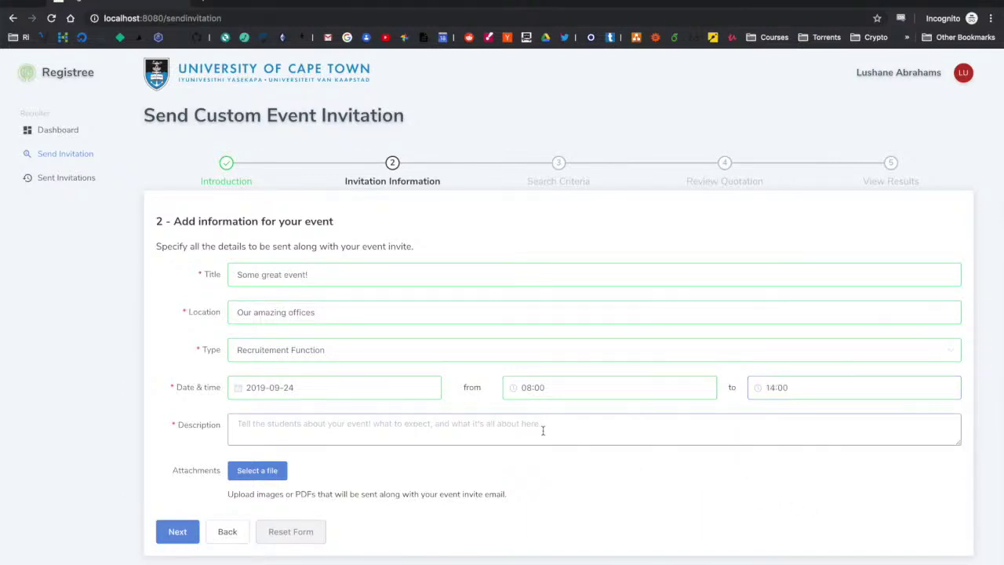
type("some")
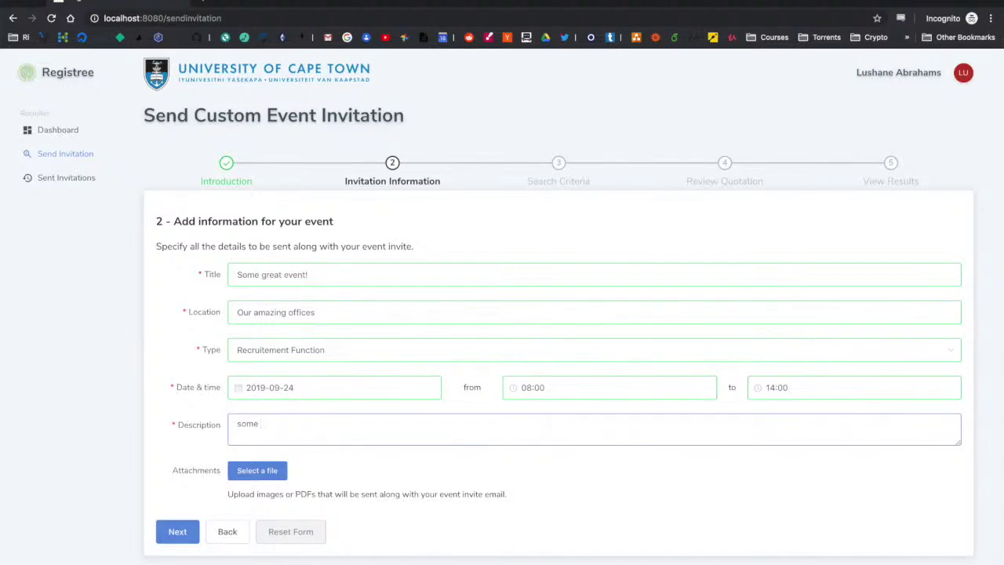
type(" other info about theis world changing event!")
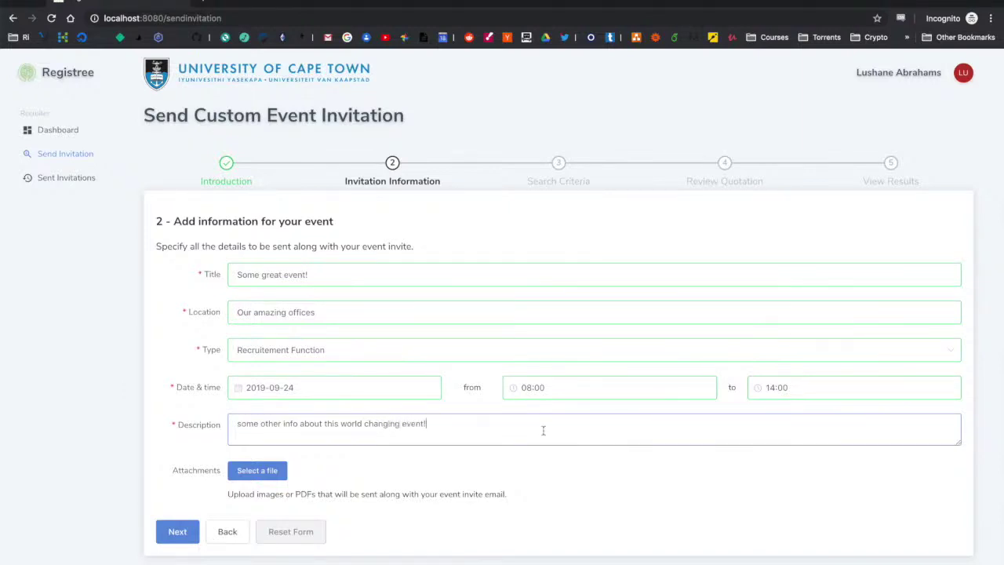
left_click(273, 472)
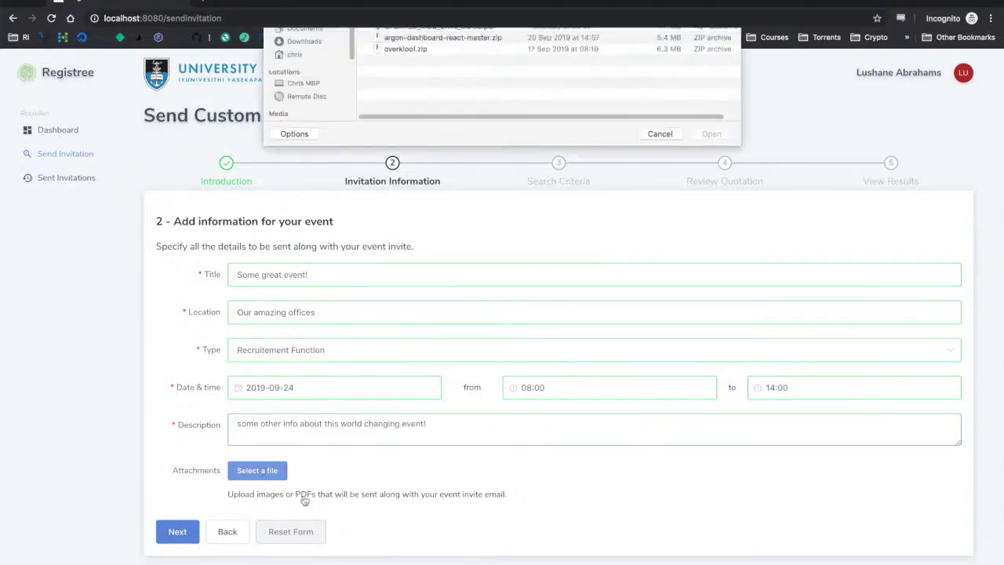
left_click(662, 284)
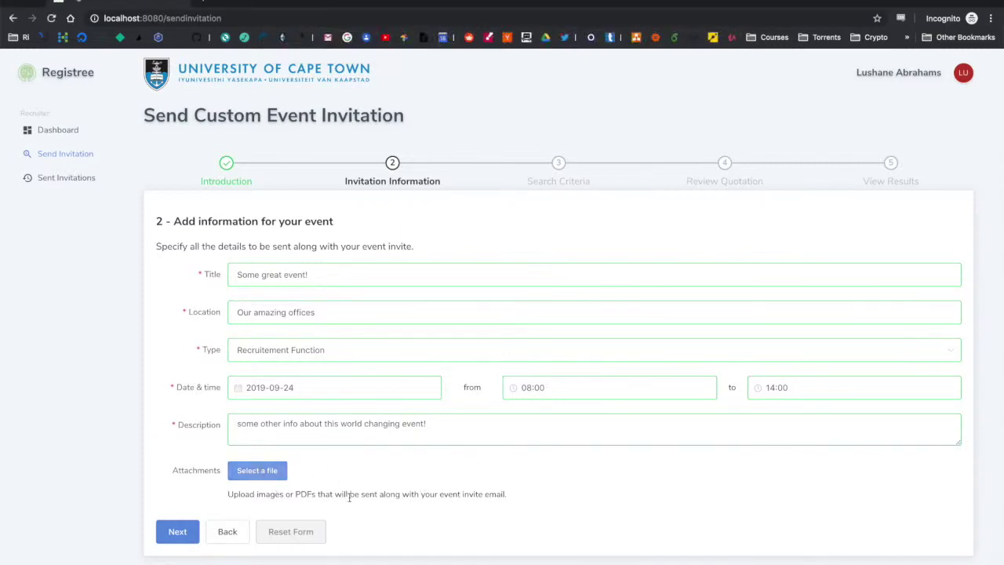
Step: Advance to Search Criteria and expand the University of Cape Town degree filters
left_click(171, 531)
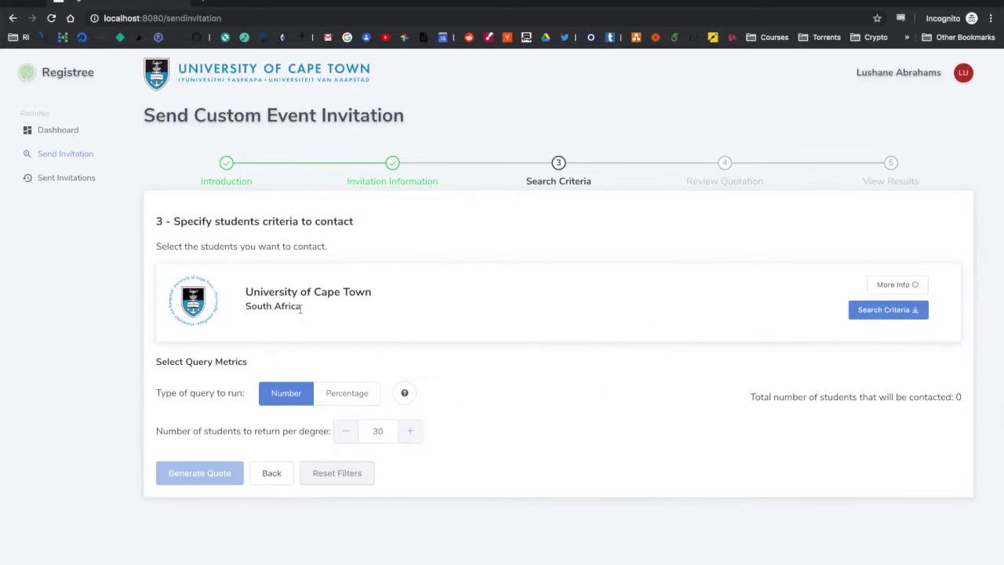
left_click(901, 284)
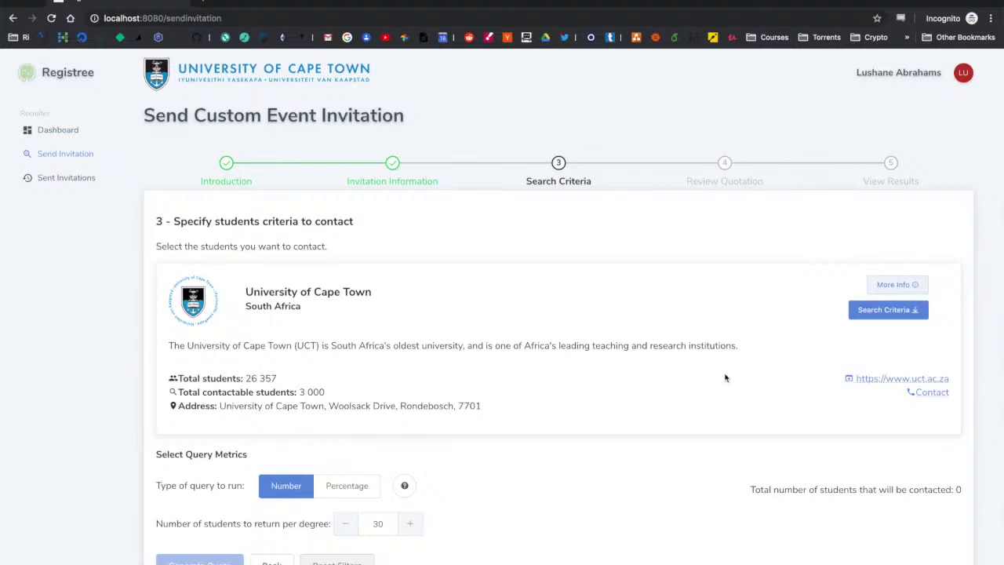
left_click(896, 284)
left_click(911, 310)
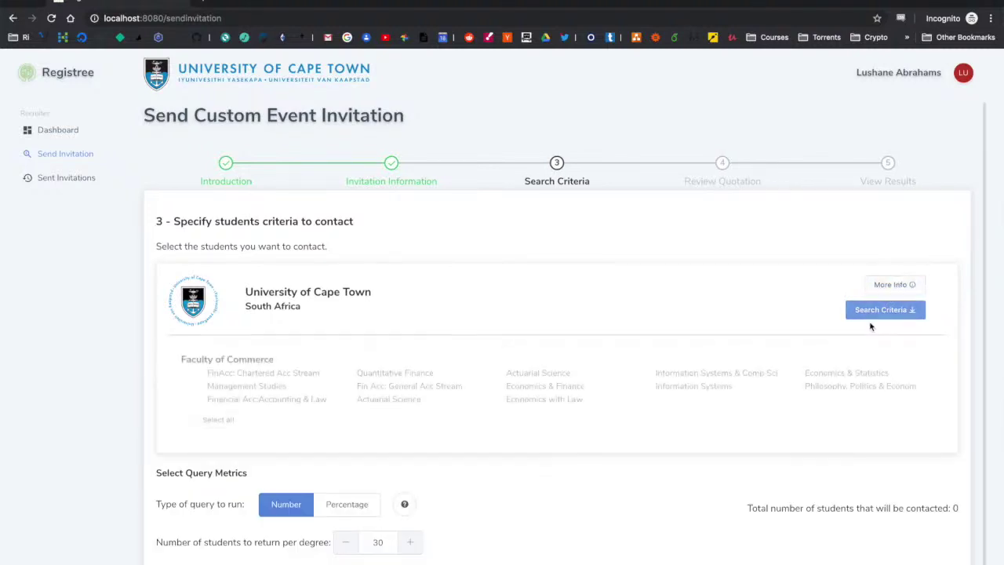
scroll(180, 374, "down", 1)
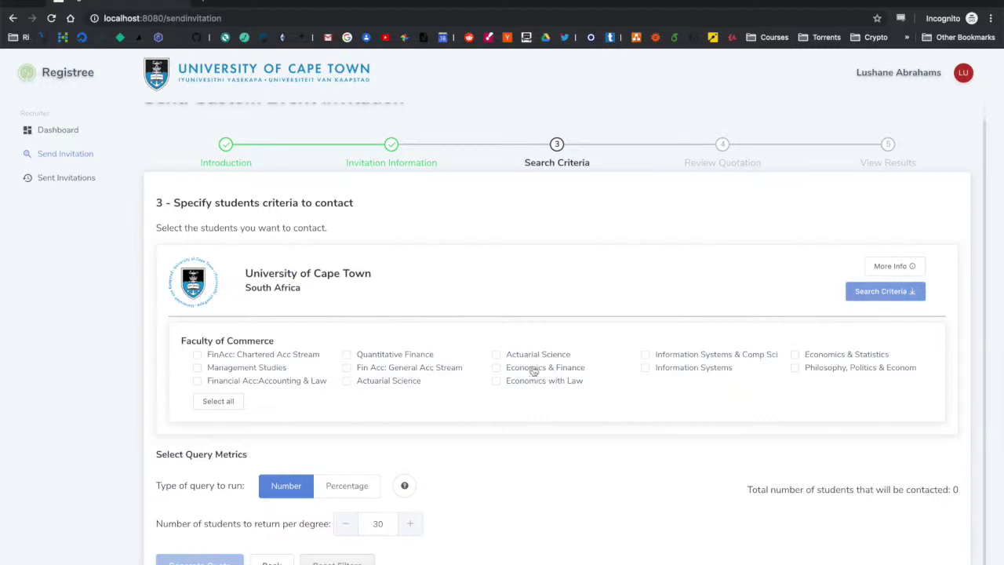
Step: Tick six Commerce degrees: both FinAcc streams, IS & Comp Sci, Economics & Statistics, Actuarial Science, Economics with Law
left_click(289, 359)
left_click(405, 369)
left_click(695, 355)
left_click(835, 354)
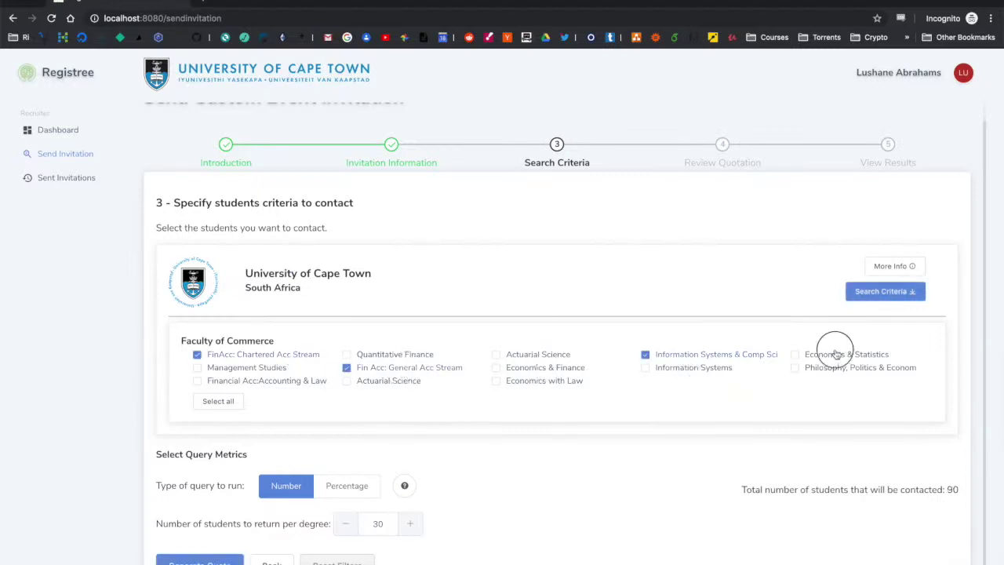
left_click(366, 385)
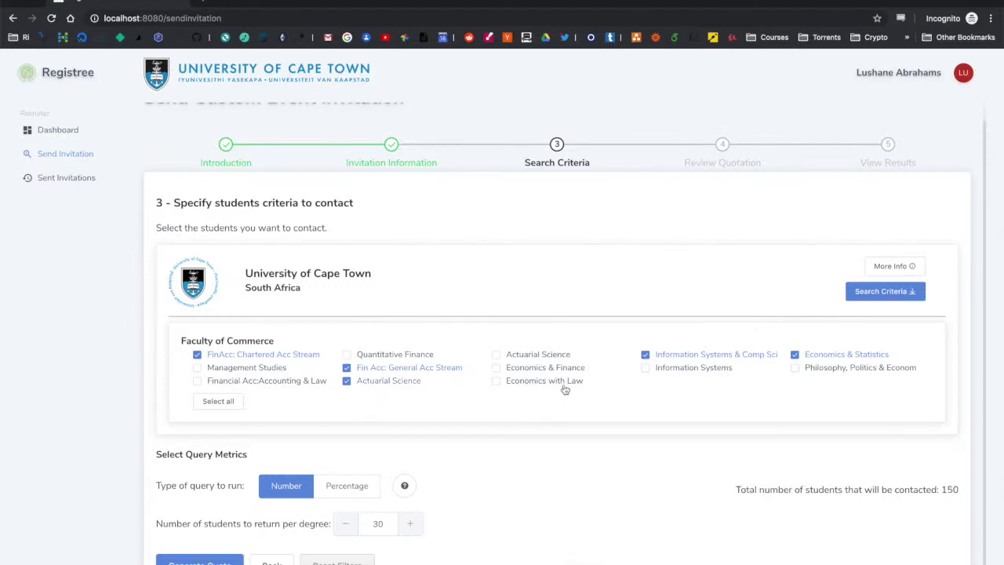
left_click(565, 389)
Step: Return 100% of students for every Faculty of Commerce degree and generate the quote
left_click(348, 486)
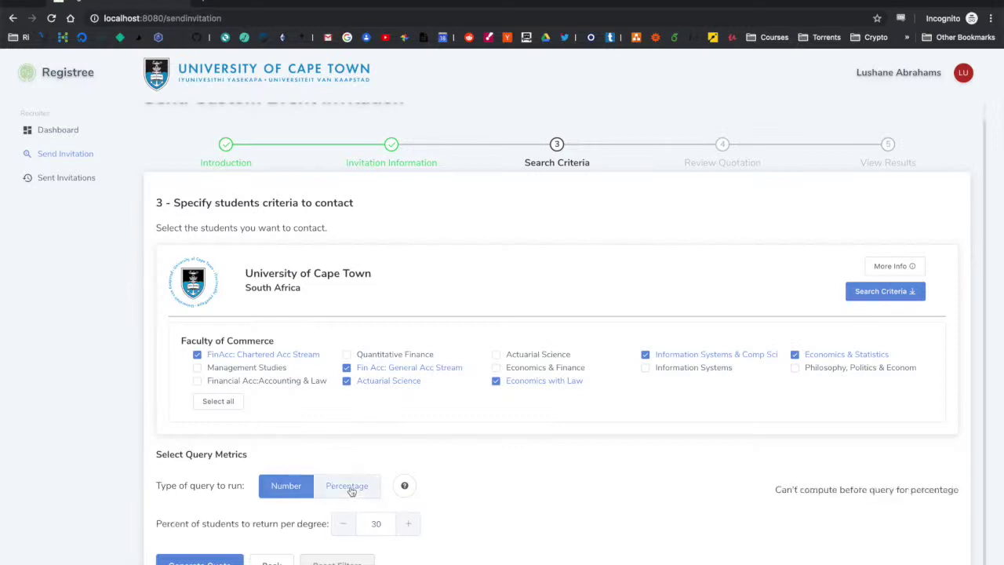
double_click(375, 524)
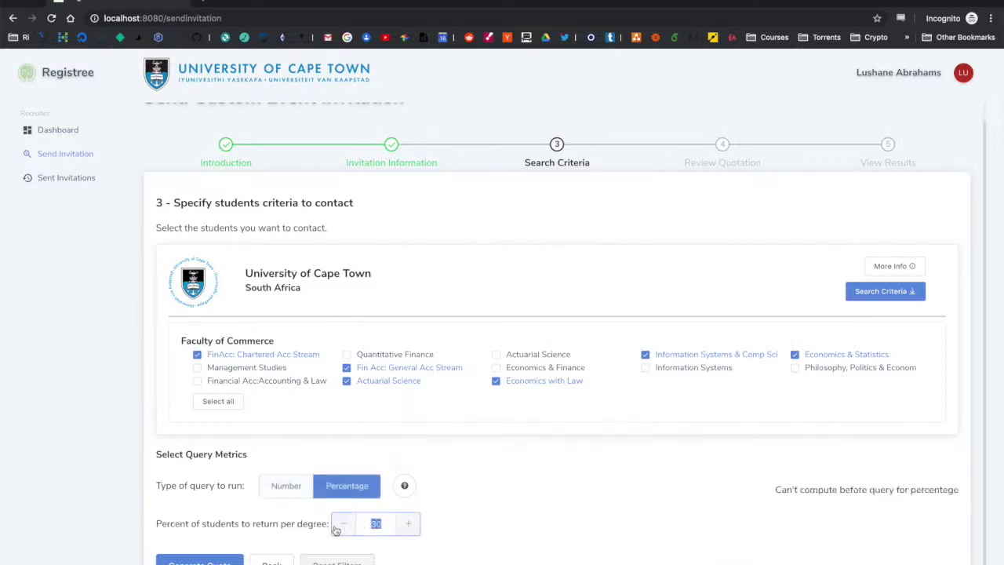
type("100")
double_click(377, 524)
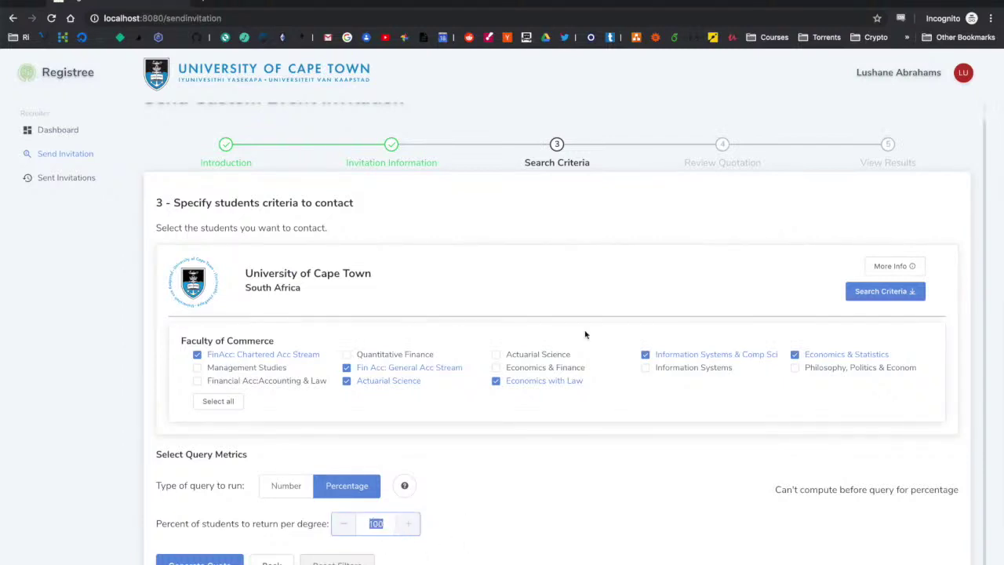
left_click(217, 401)
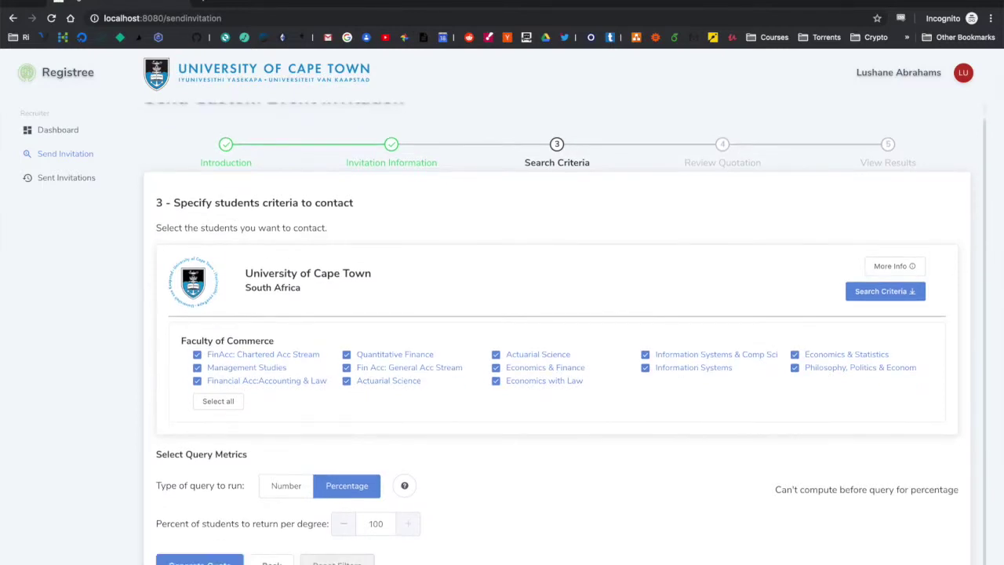
left_click(201, 562)
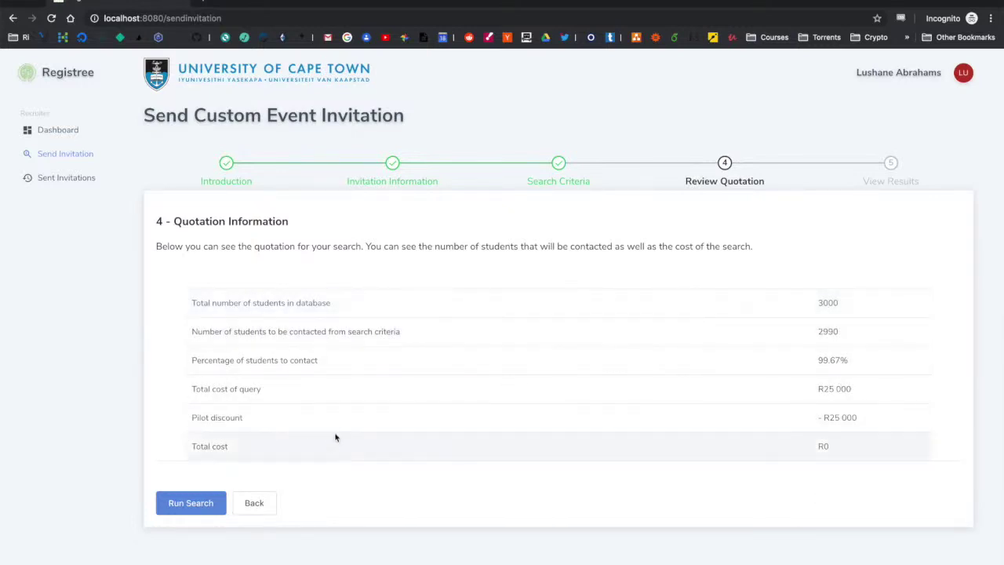
Step: Run the quoted search to contact the matching students
left_click(824, 445)
left_click(196, 508)
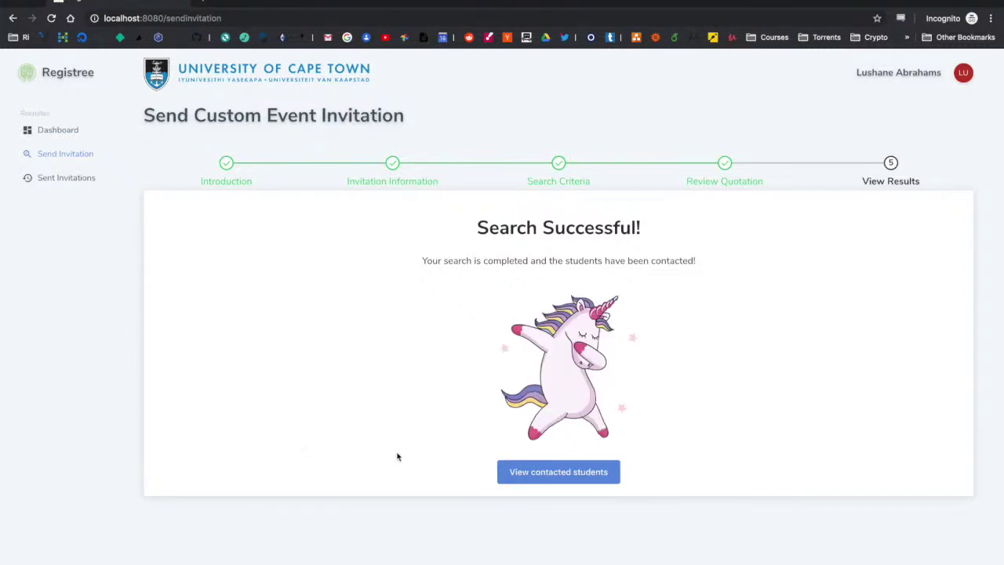
Step: Open the contacted students list, go to page 3, and show 20 per page
left_click(572, 466)
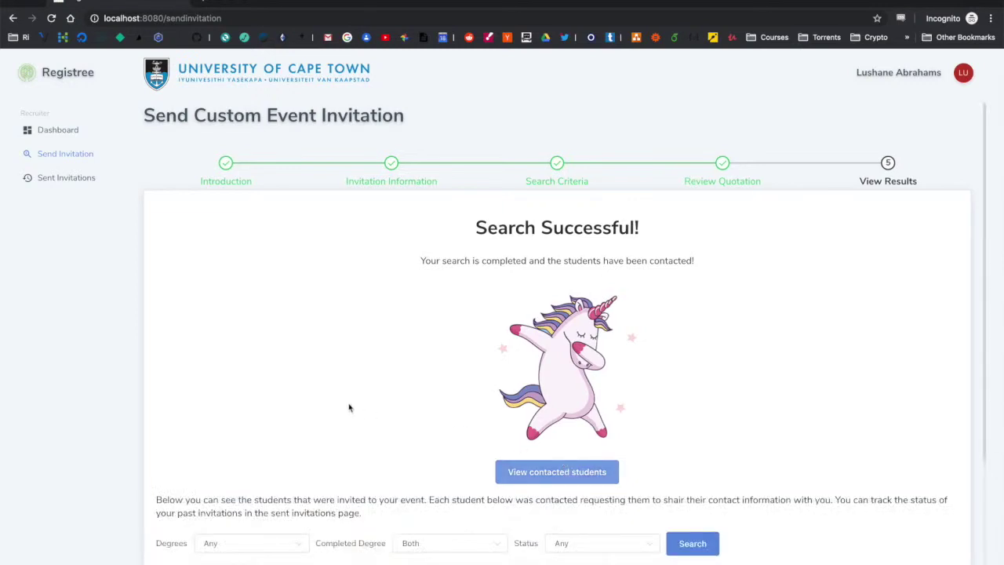
scroll(338, 406, "down", 3)
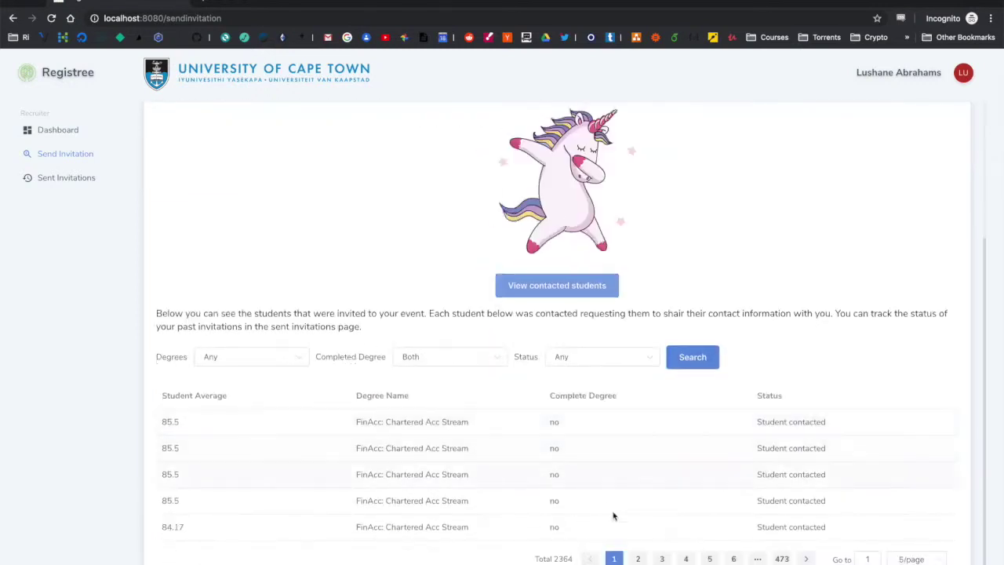
left_click(662, 559)
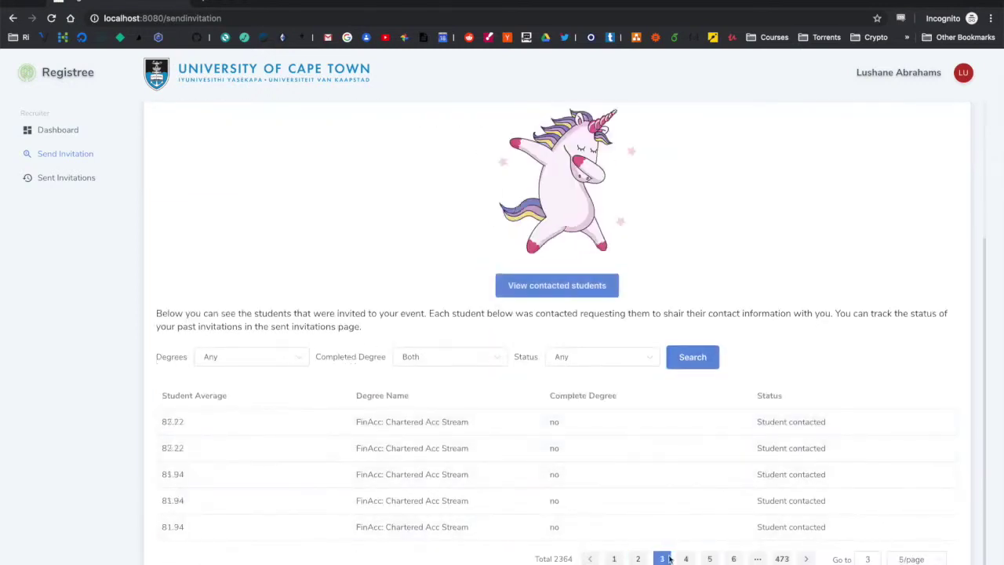
left_click(912, 559)
left_click(910, 529)
scroll(836, 485, "down", 2)
scroll(785, 471, "down", 3)
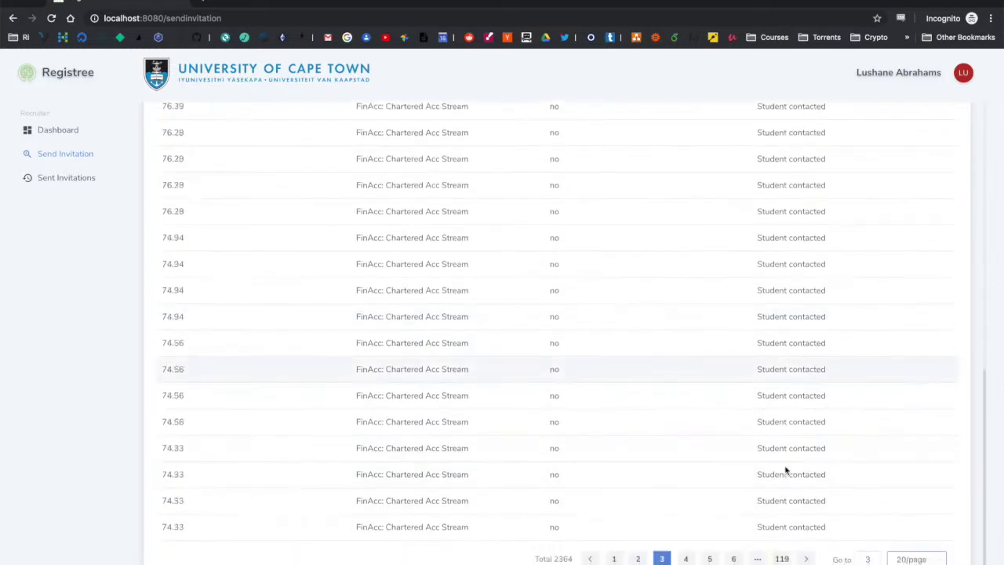
scroll(785, 475, "up", 5)
Step: Check the Degrees, Completed Degree and Status filters, then open Past Sent Invitations
left_click(463, 254)
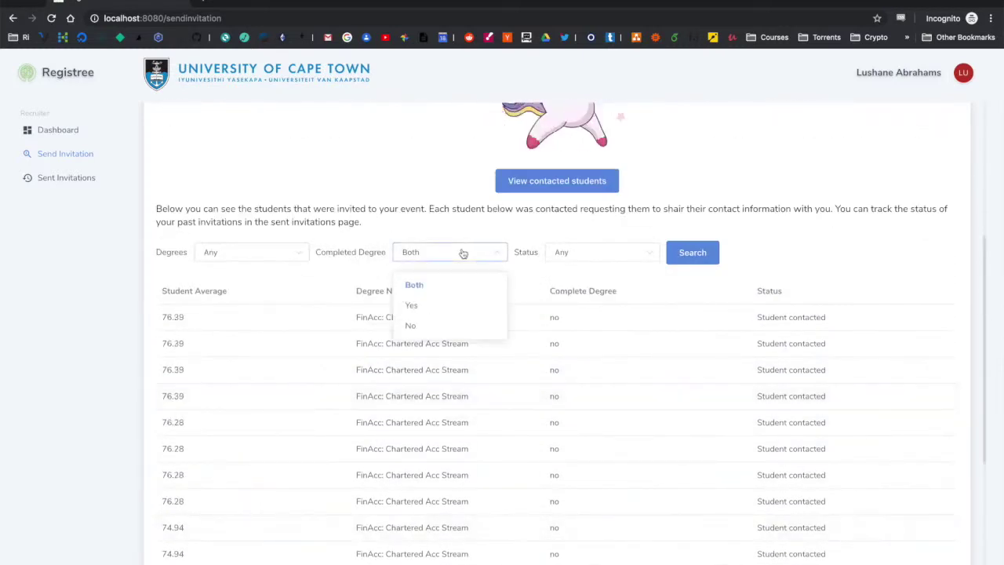
left_click(462, 254)
left_click(271, 253)
scroll(251, 403, "down", 3)
scroll(251, 403, "up", 3)
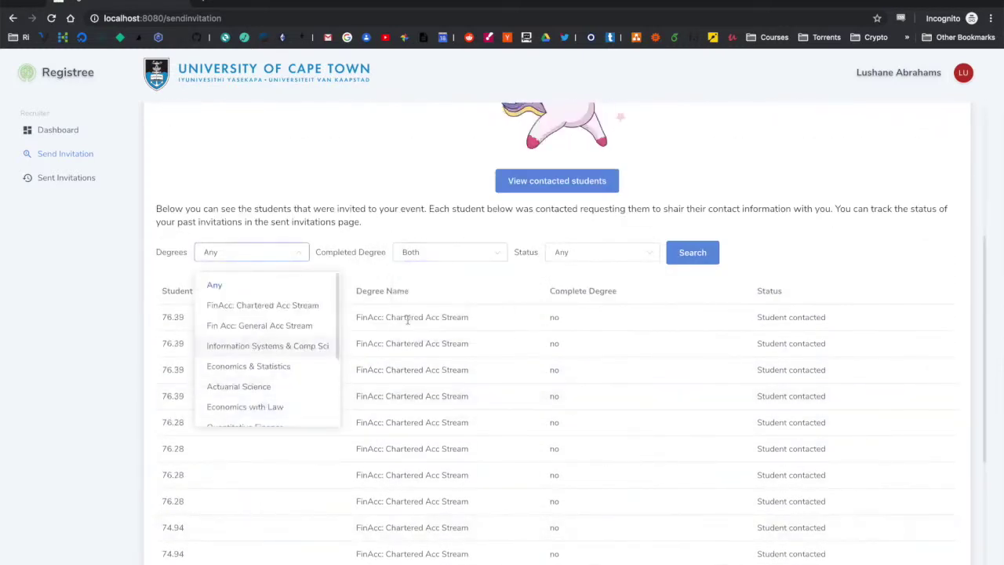
left_click(502, 227)
left_click(460, 253)
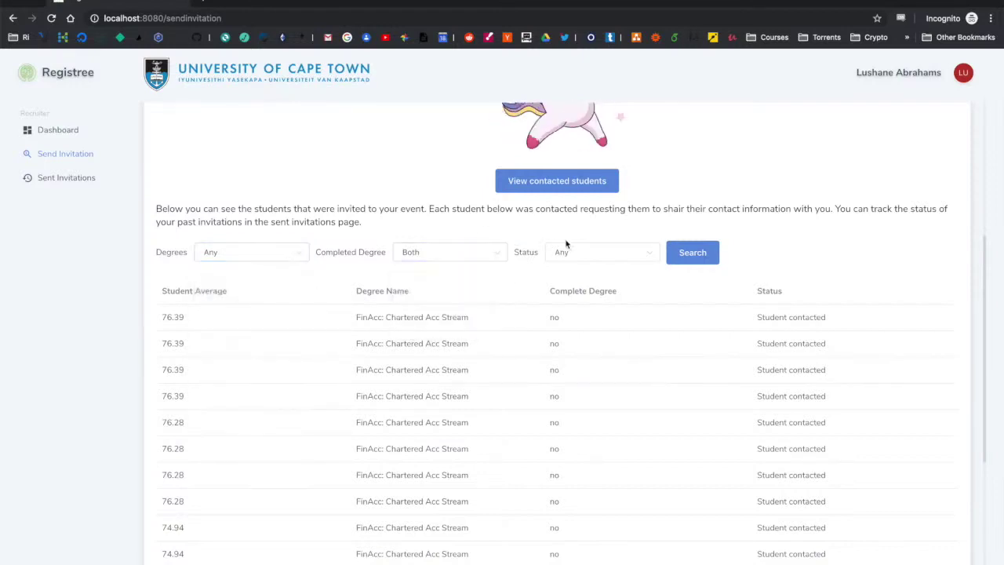
left_click(602, 253)
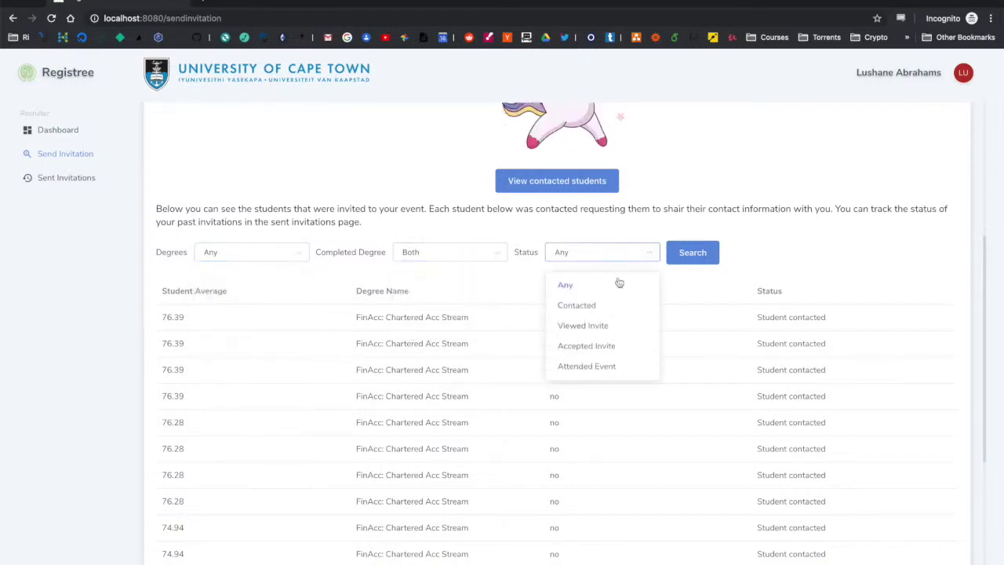
left_click(842, 244)
scroll(838, 254, "down", 5)
scroll(839, 255, "up", 3)
scroll(824, 267, "up", 6)
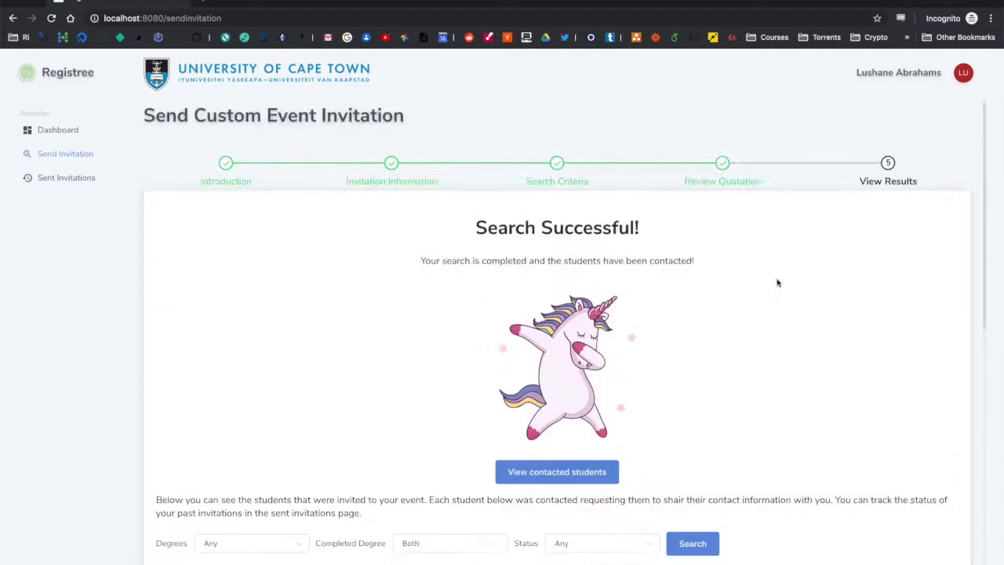
left_click(71, 178)
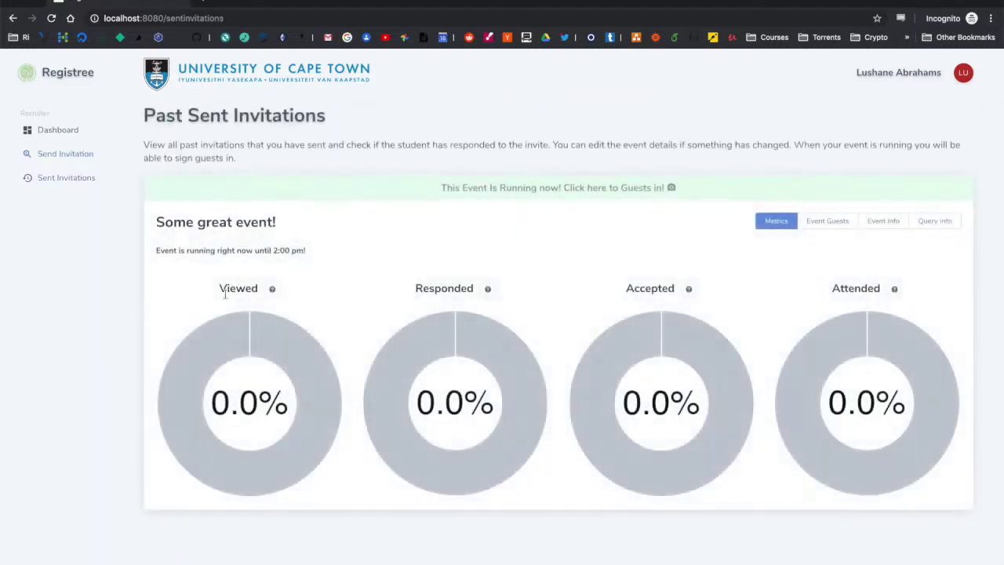
mouse_move(287, 375)
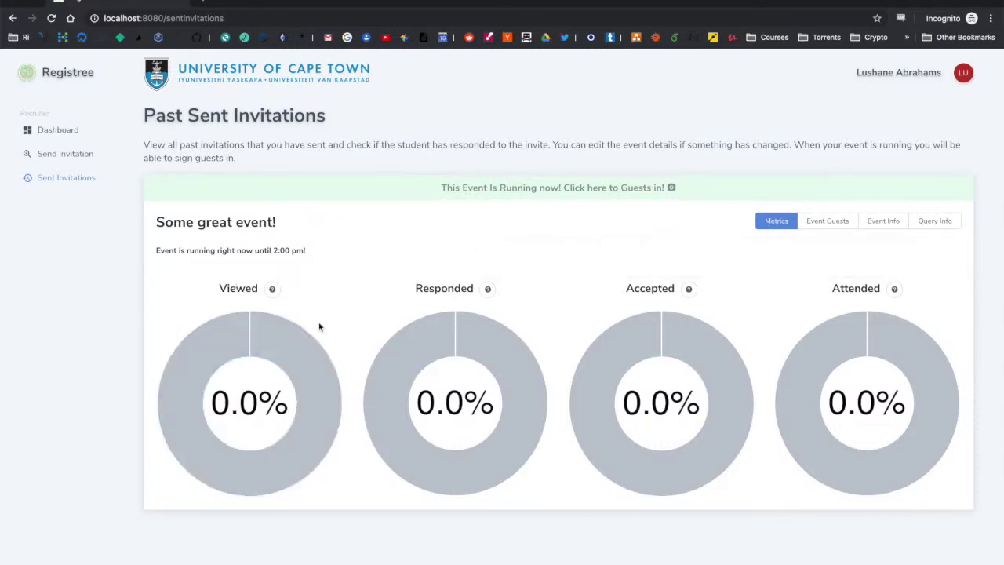
mouse_move(263, 348)
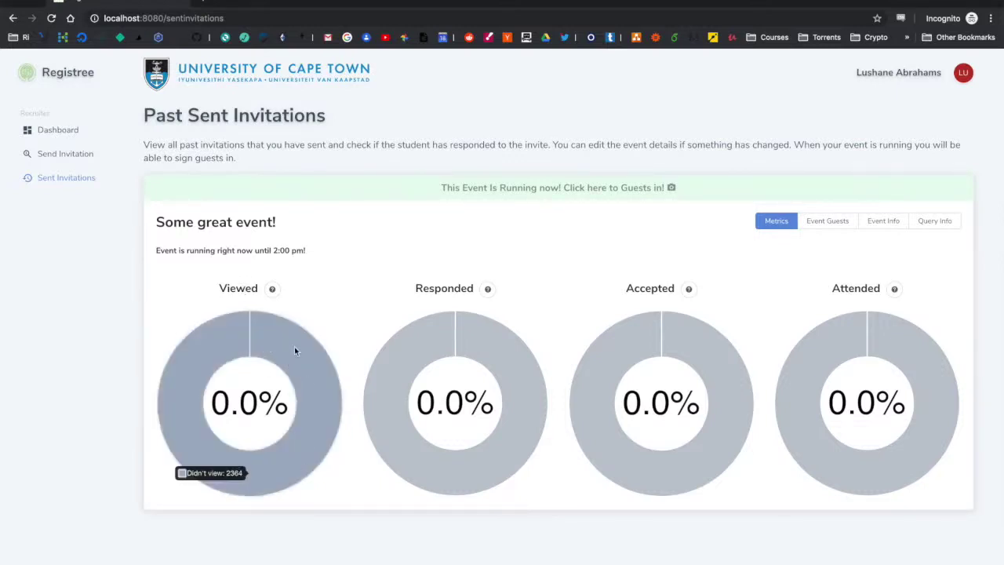
mouse_move(489, 297)
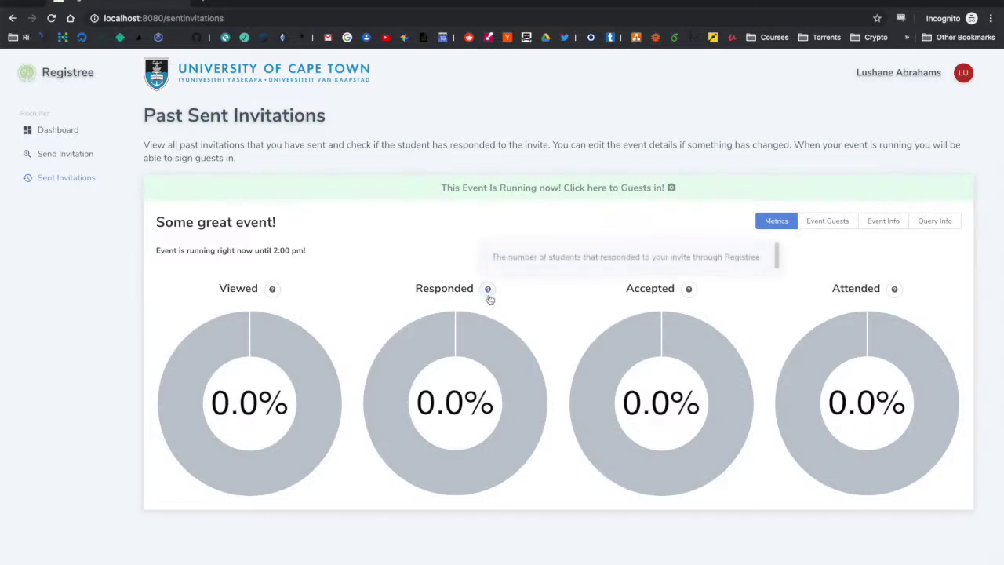
mouse_move(457, 328)
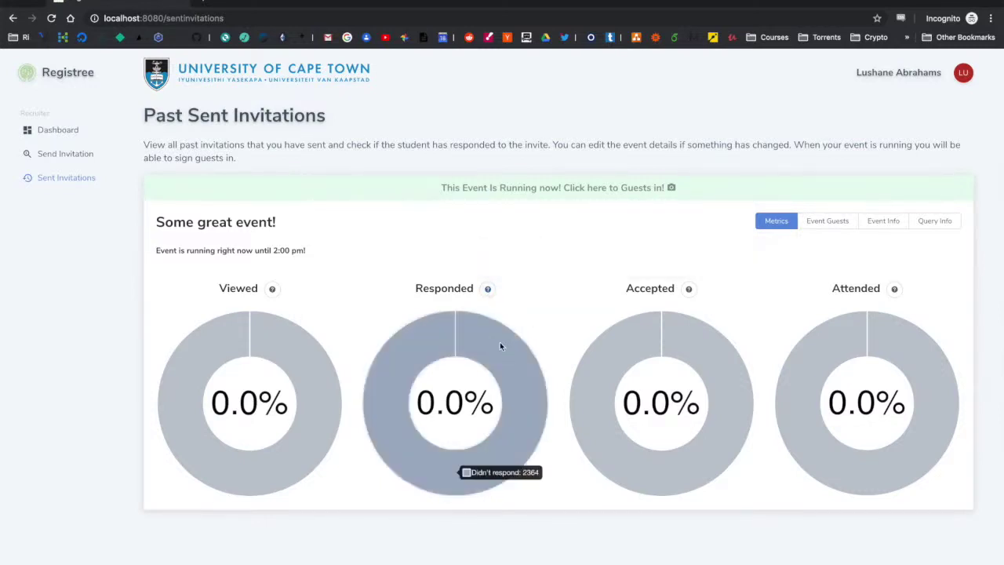
mouse_move(680, 357)
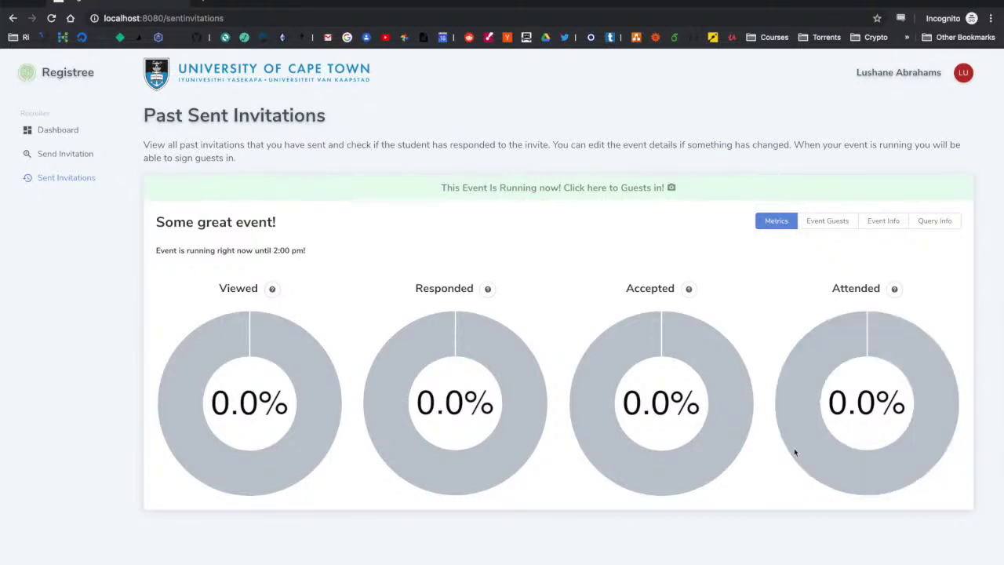
mouse_move(329, 375)
left_click(835, 220)
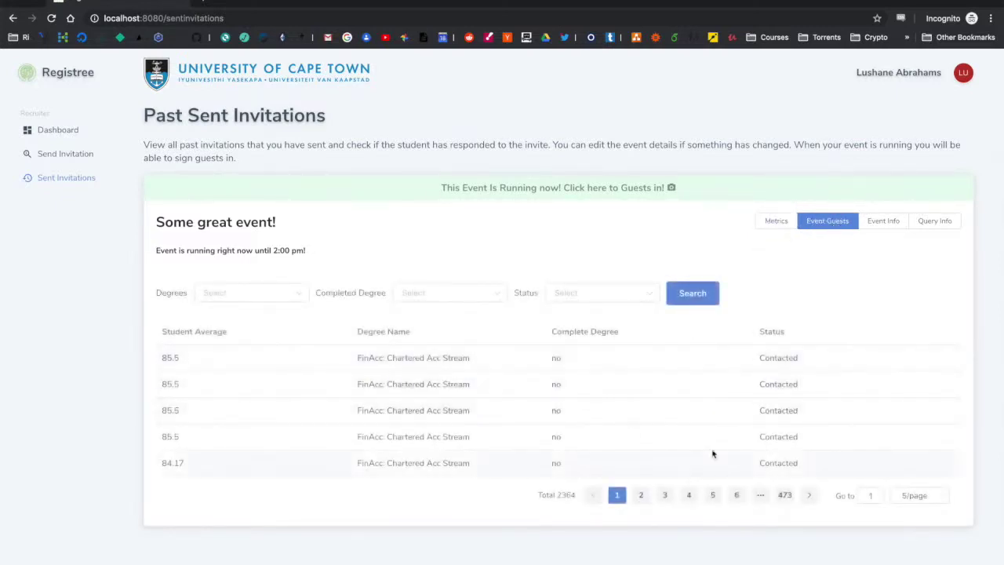
left_click(888, 225)
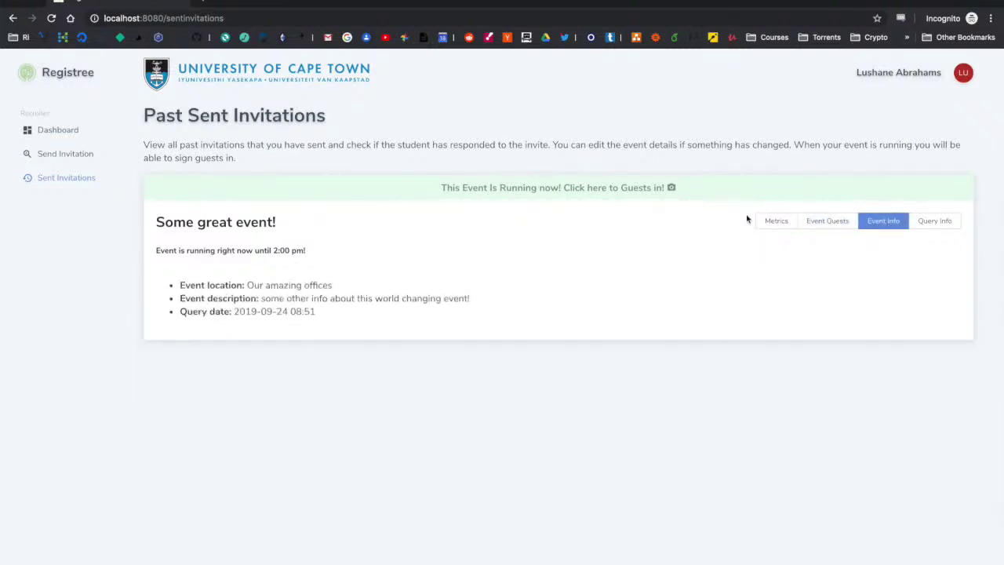
left_click(936, 226)
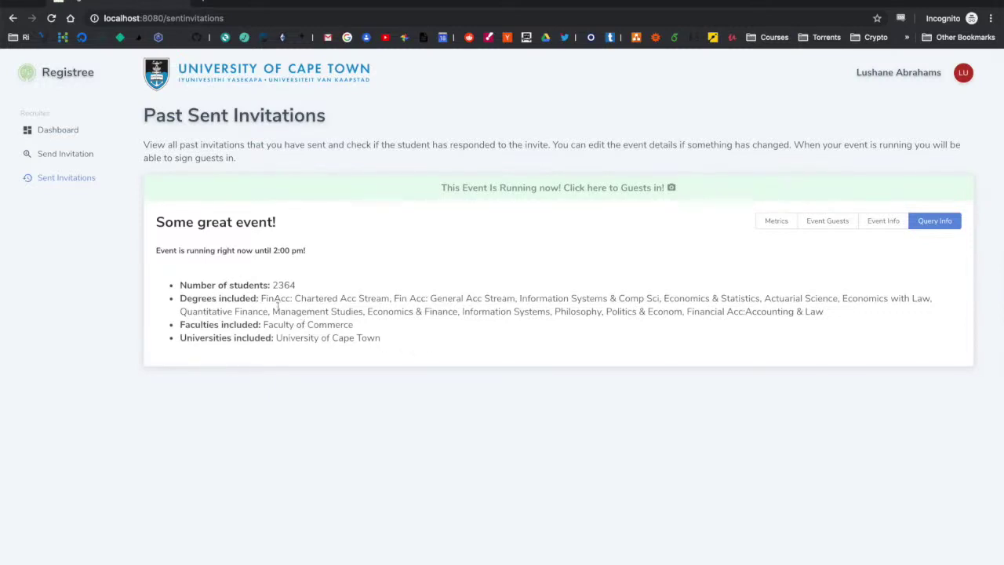
left_click(781, 224)
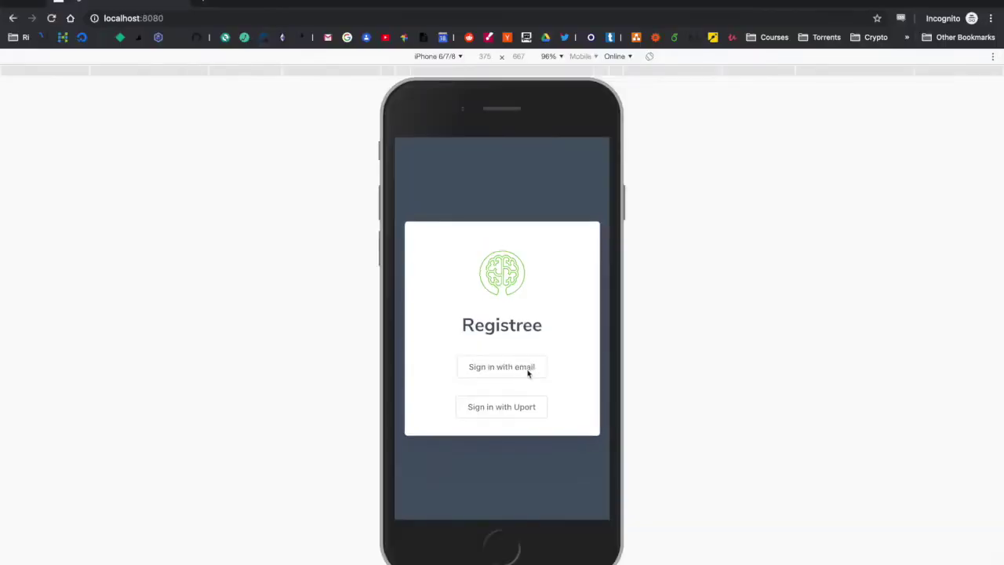
Step: Submit the saved student email login and choose University of Cape Town as the institution
left_click(529, 377)
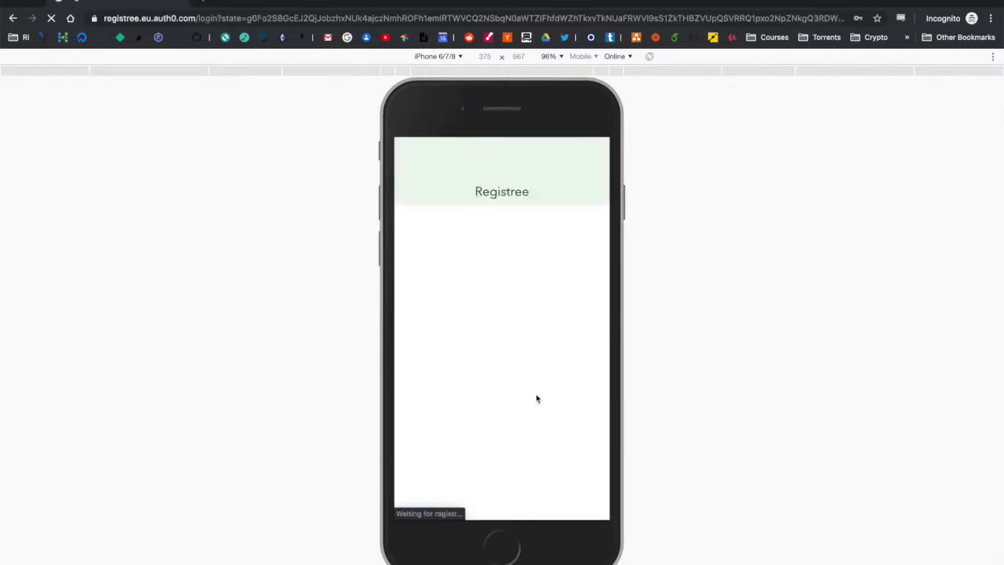
left_click(545, 313)
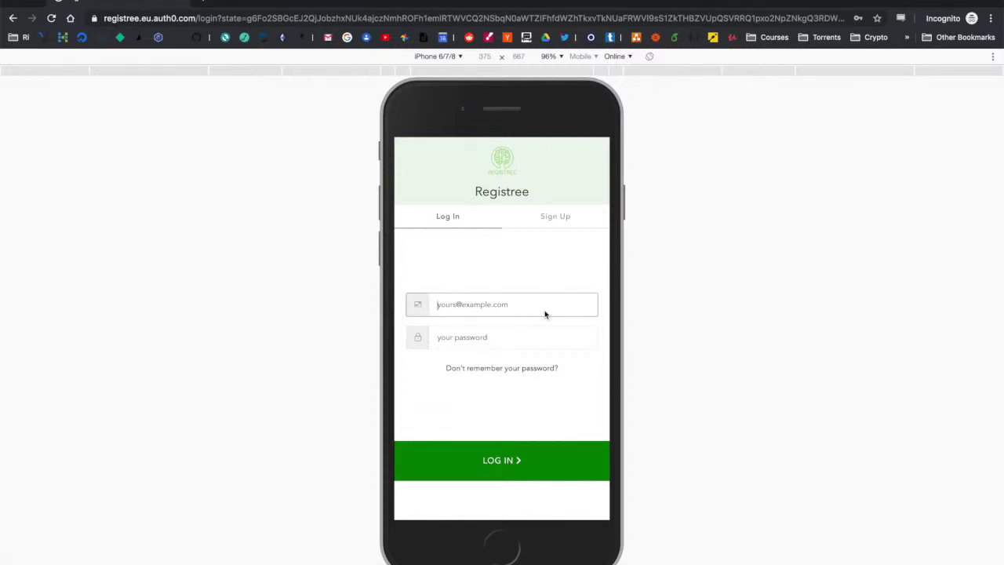
left_click(549, 346)
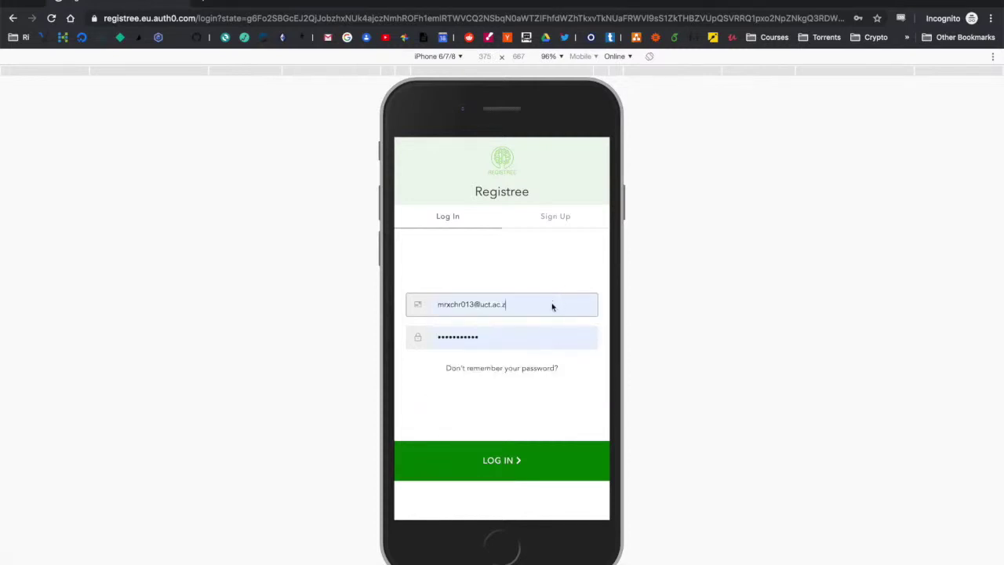
type("a")
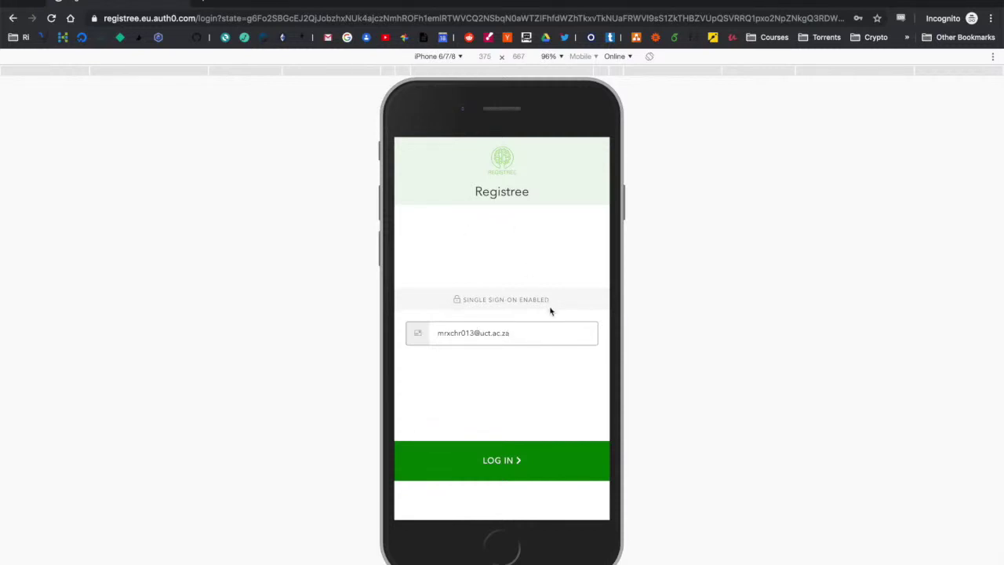
left_click(517, 464)
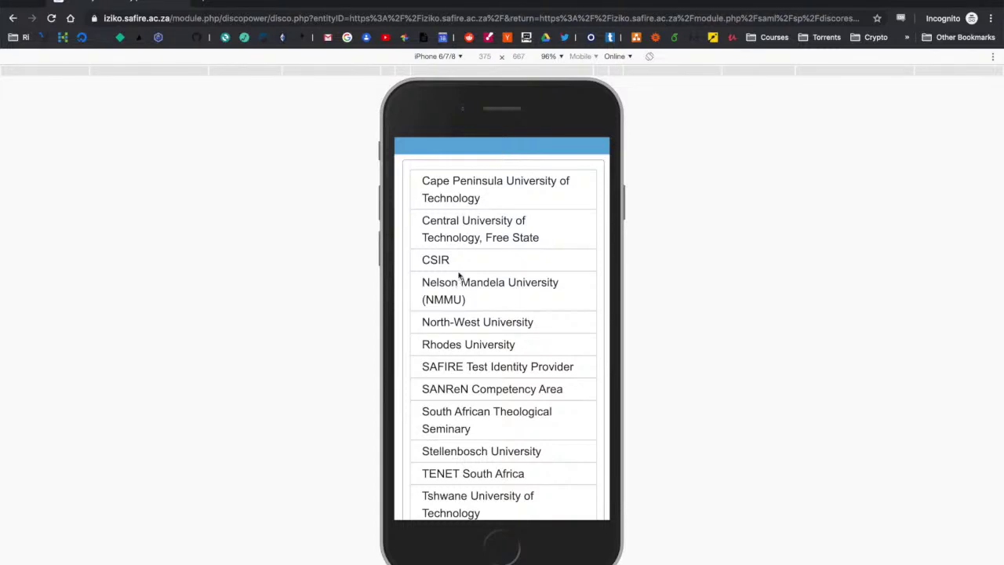
scroll(459, 274, "down", 5)
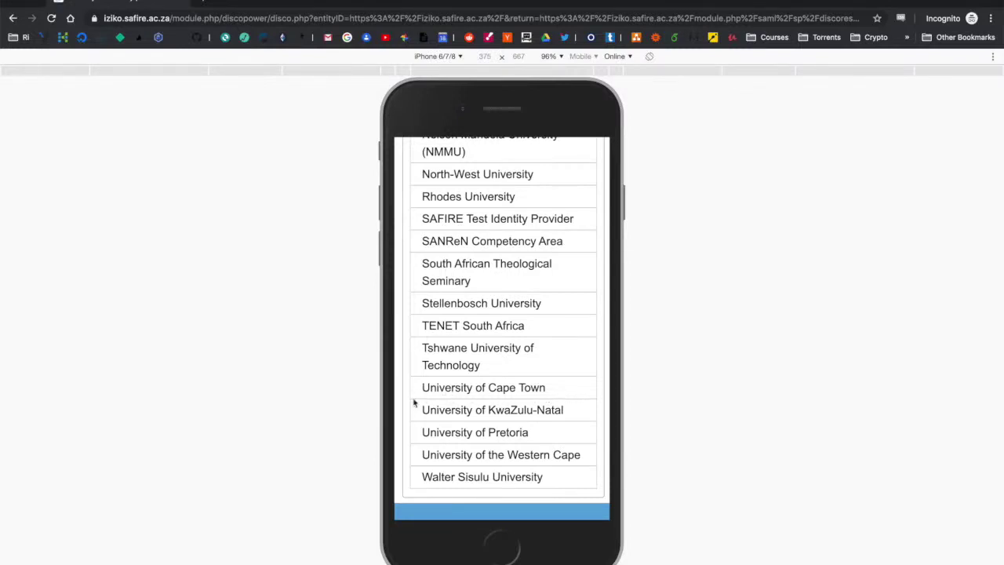
left_click(485, 393)
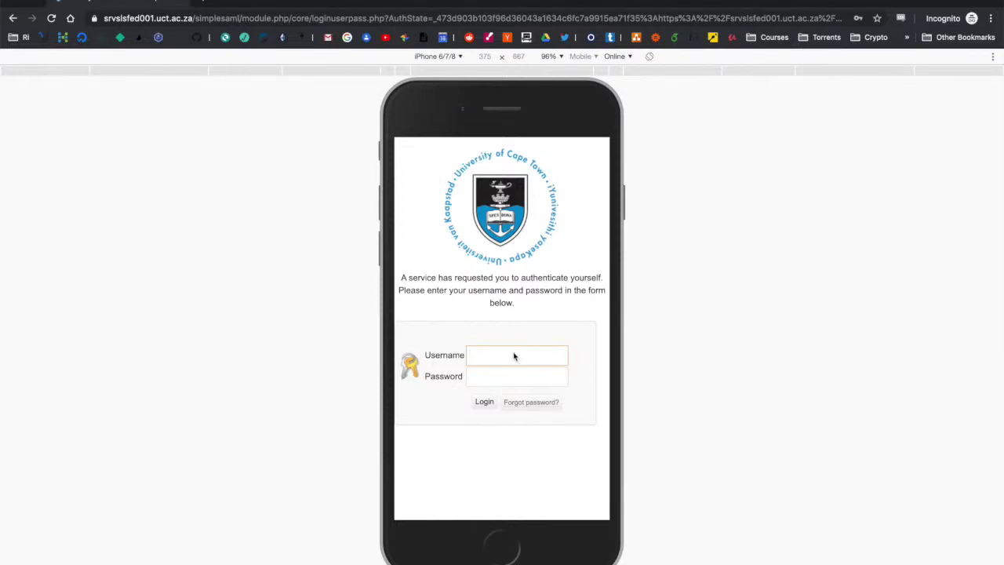
Step: Log in with the saved UCT student credentials and consent to share details only this time
type("m")
left_click(529, 396)
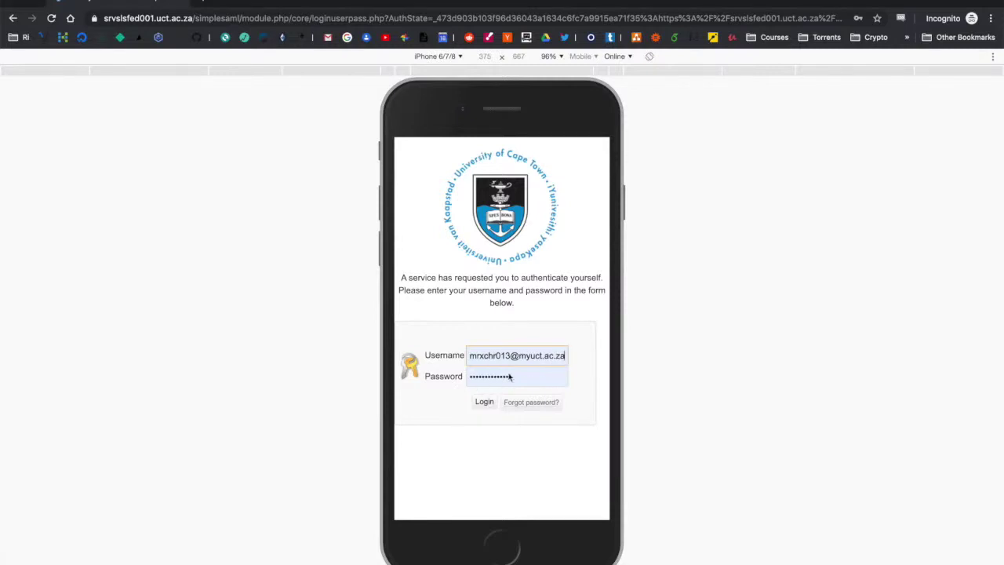
left_click(482, 405)
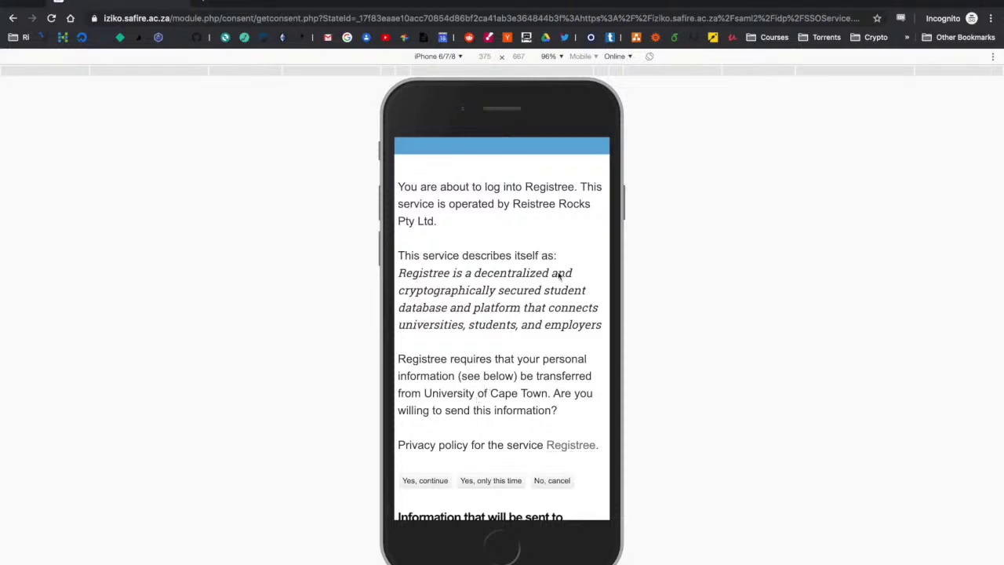
scroll(495, 392, "down", 3)
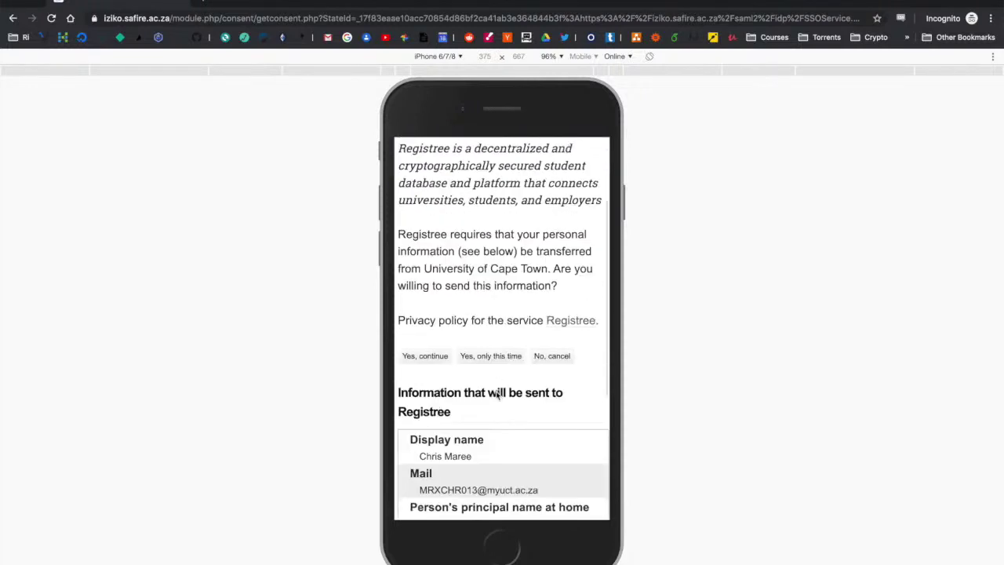
scroll(472, 357, "down", 2)
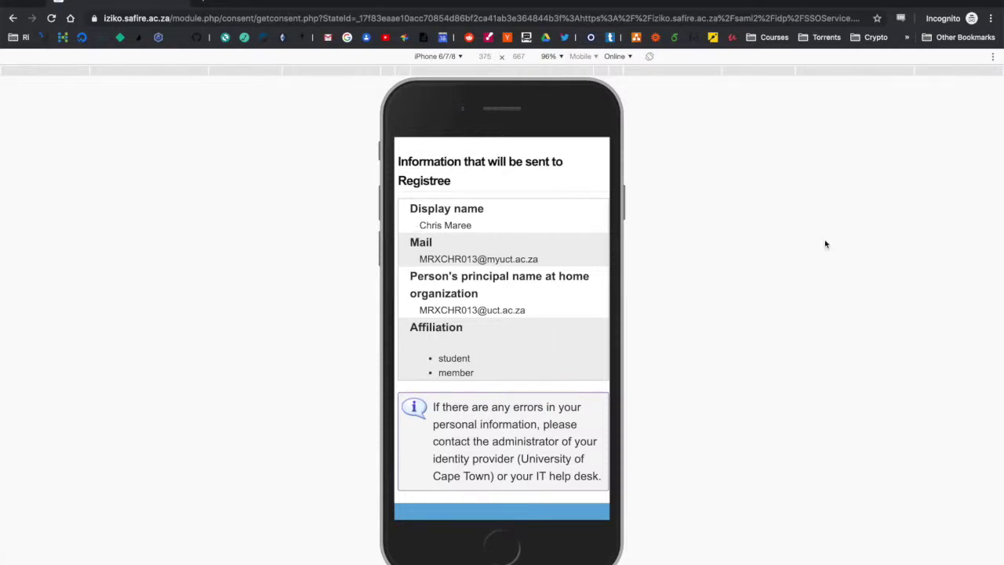
scroll(558, 327, "up", 5)
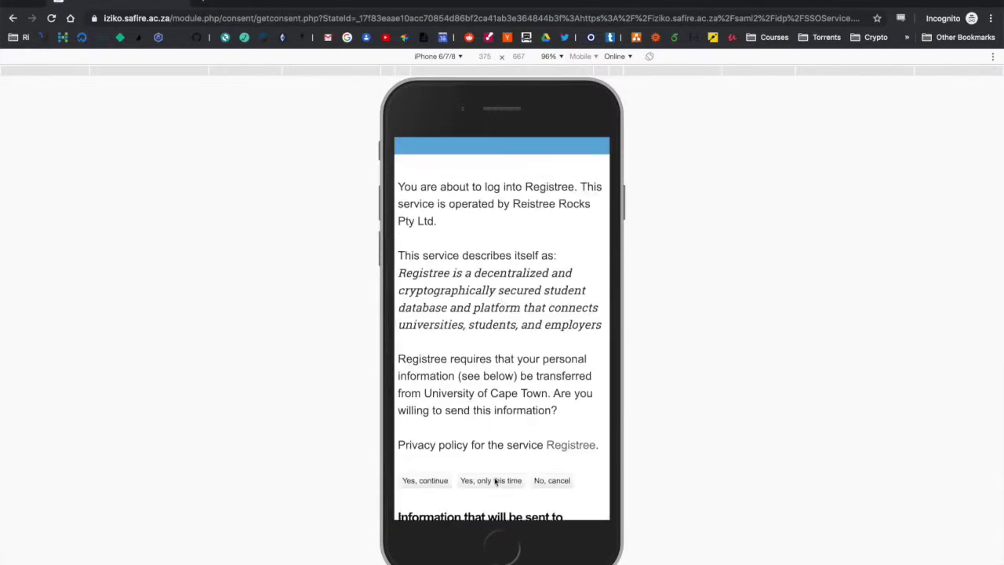
left_click(495, 484)
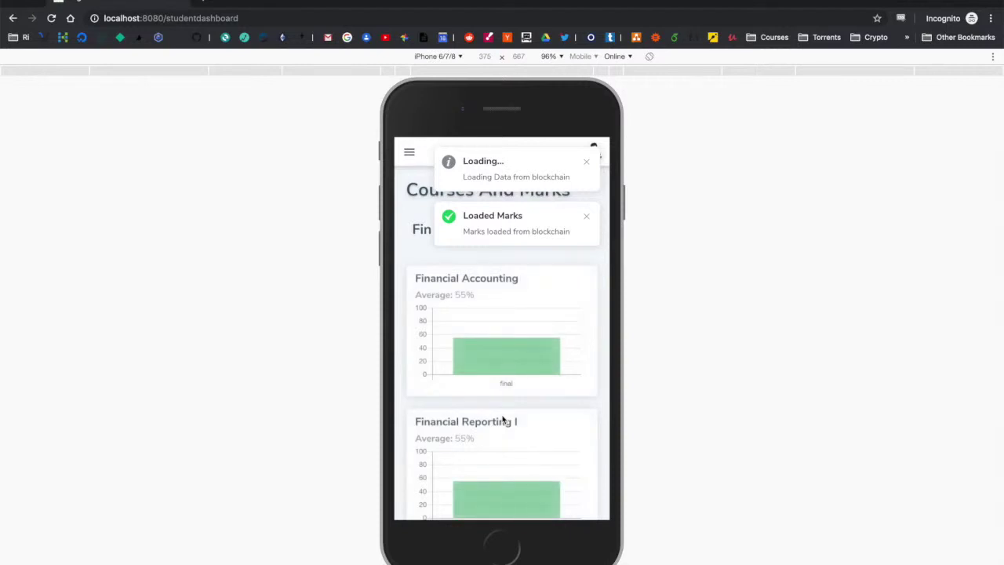
Step: Open Received Invitations from the navigation drawer on the student dashboard
scroll(471, 330, "down", 5)
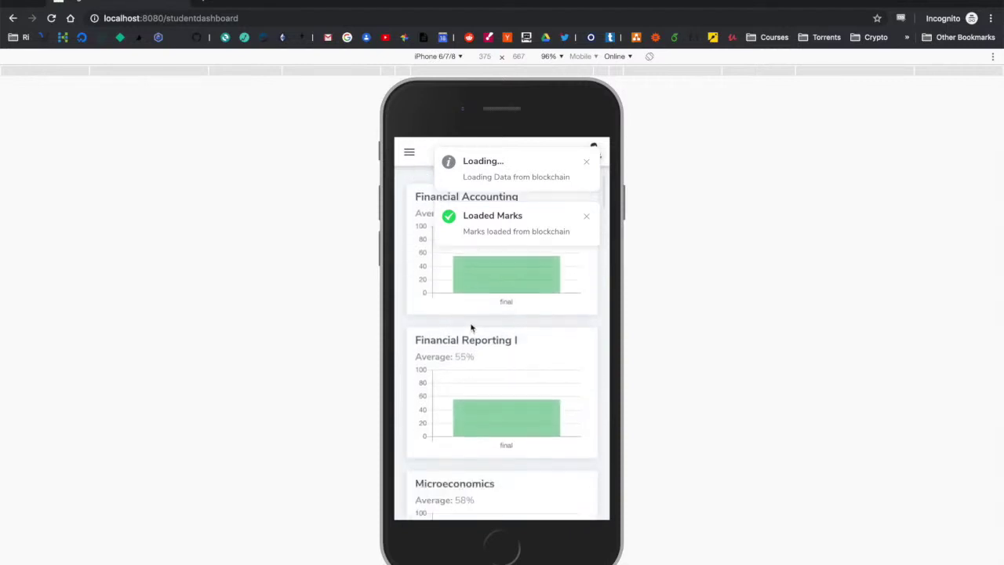
scroll(471, 329, "down", 4)
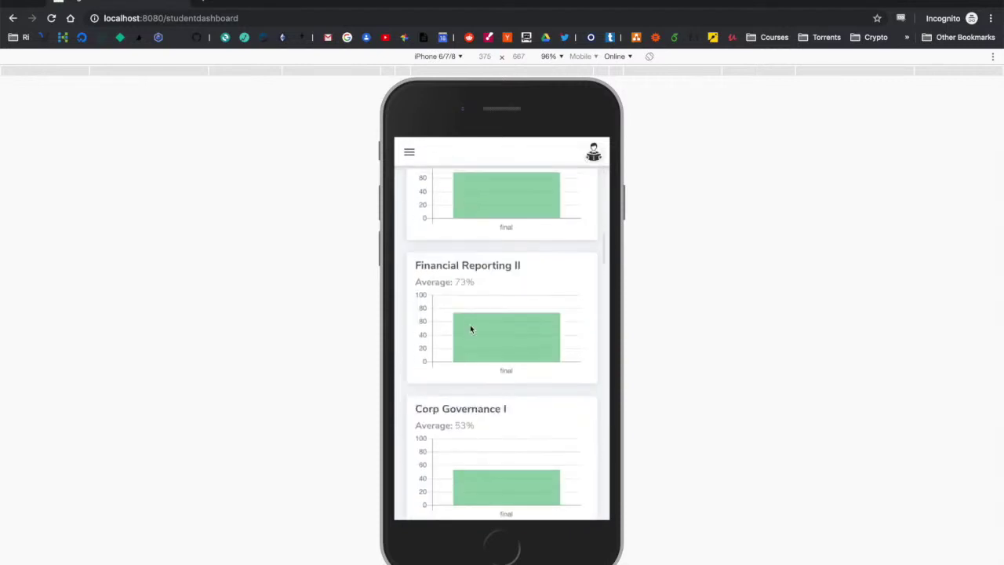
scroll(470, 330, "up", 10)
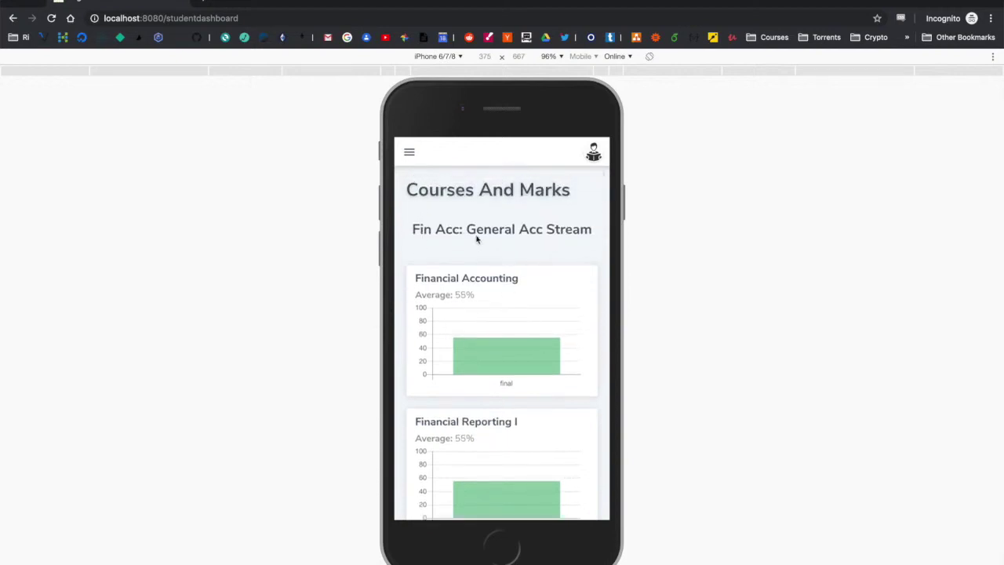
left_click(410, 153)
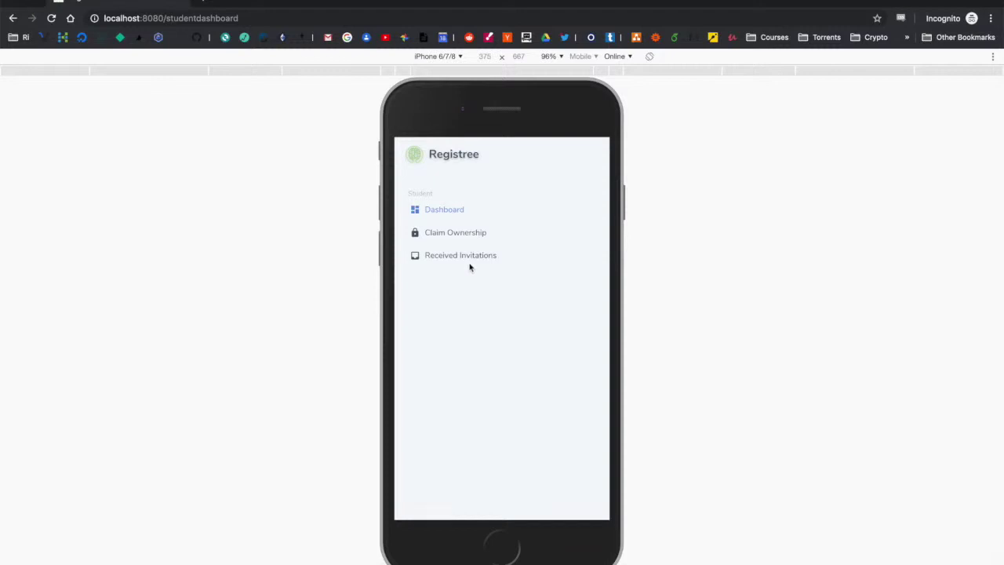
left_click(471, 264)
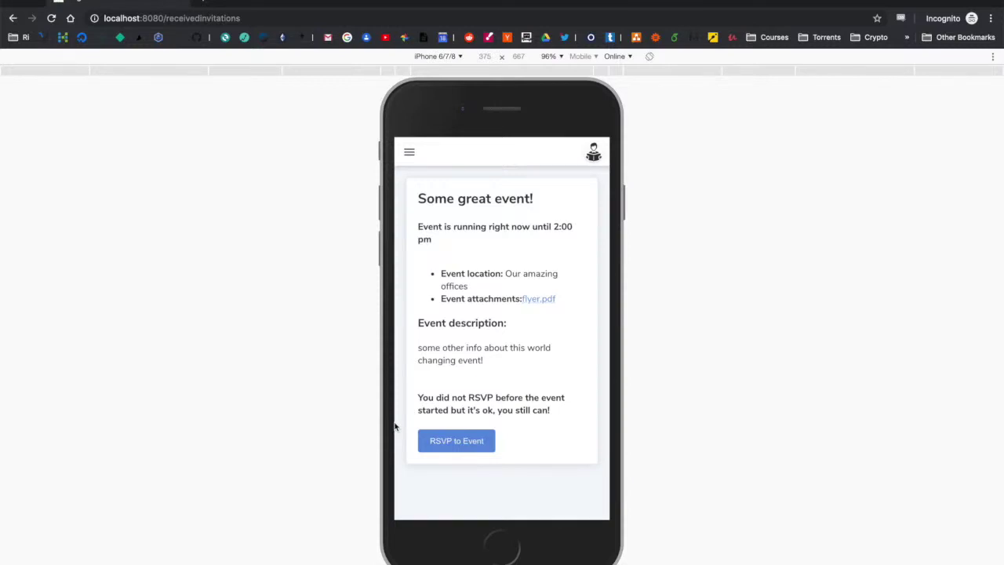
Step: RSVP to Some great event! and scroll down to the QR code ticket
left_click(464, 446)
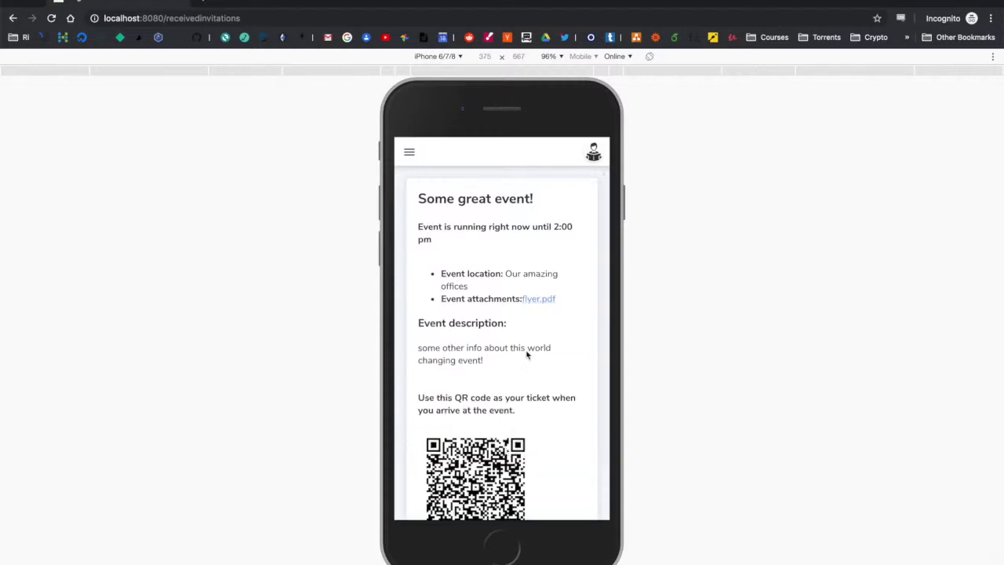
scroll(529, 349, "down", 2)
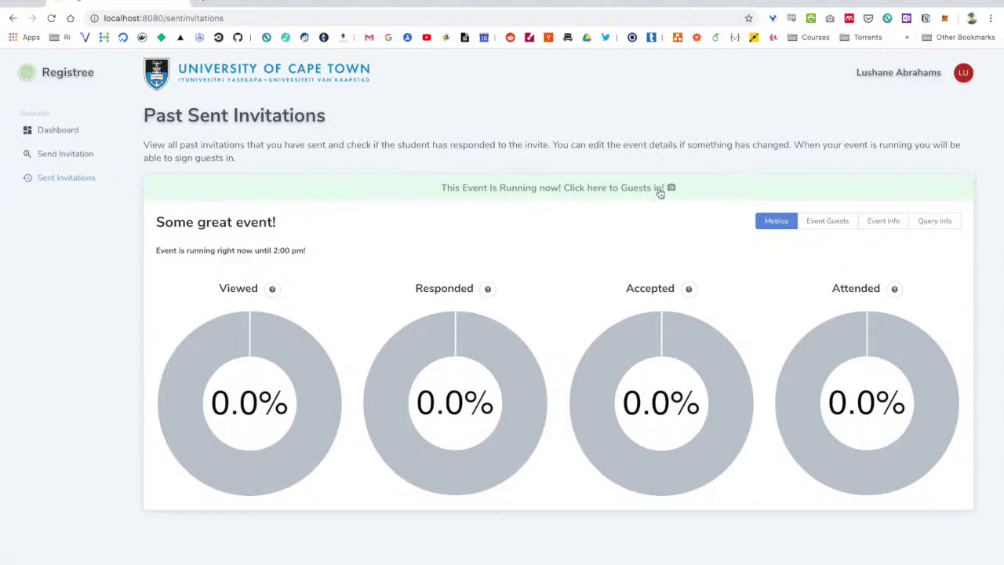
Step: Scan the student's QR ticket to sign them in, then check the phone view and return to the recruiter
left_click(607, 196)
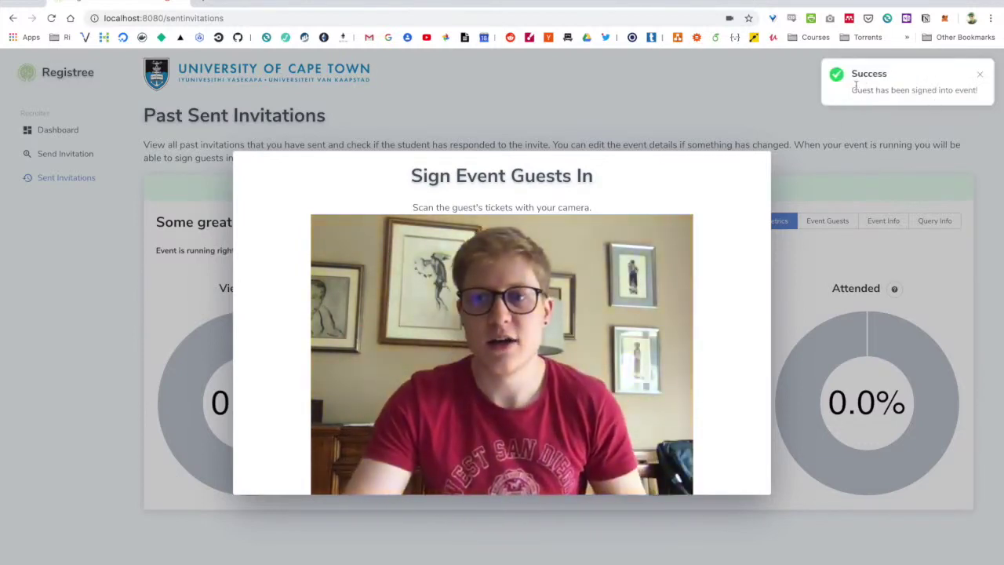
left_click(866, 222)
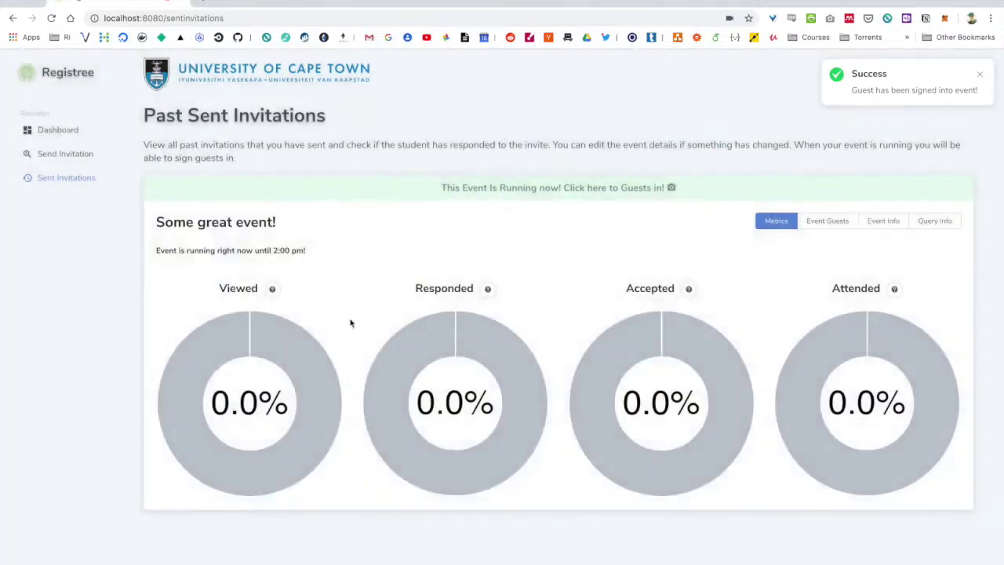
mouse_move(300, 341)
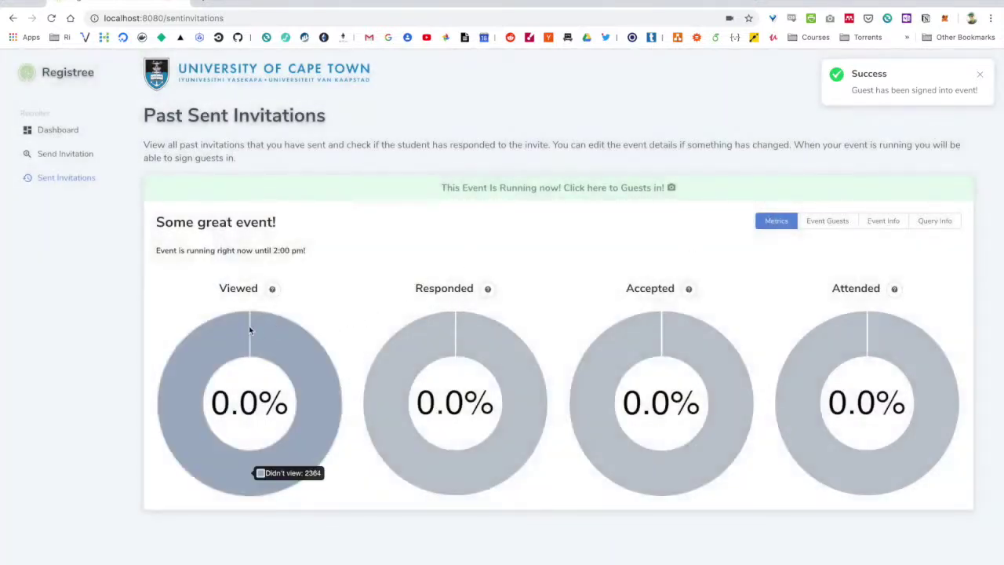
key("super+grave")
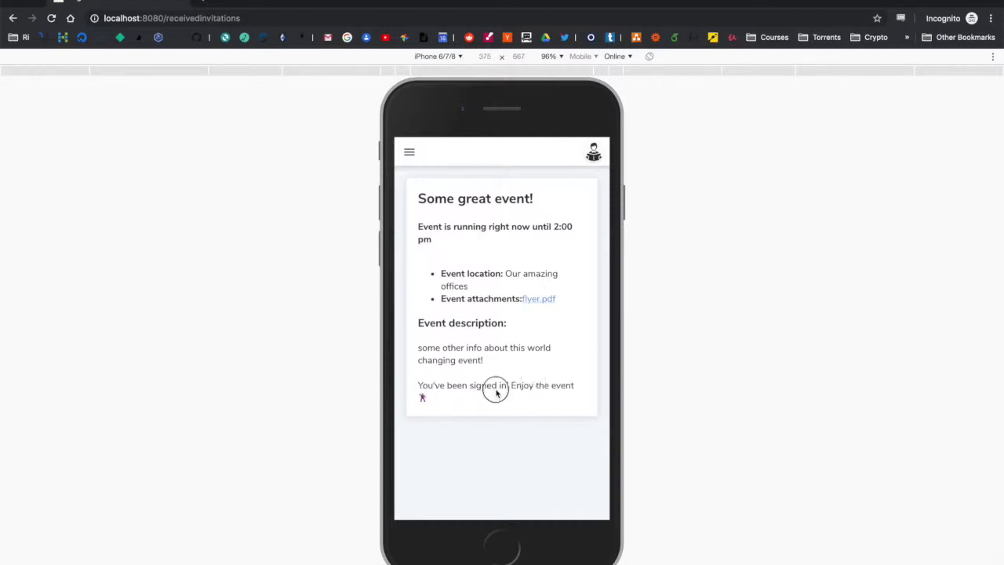
key("super+grave")
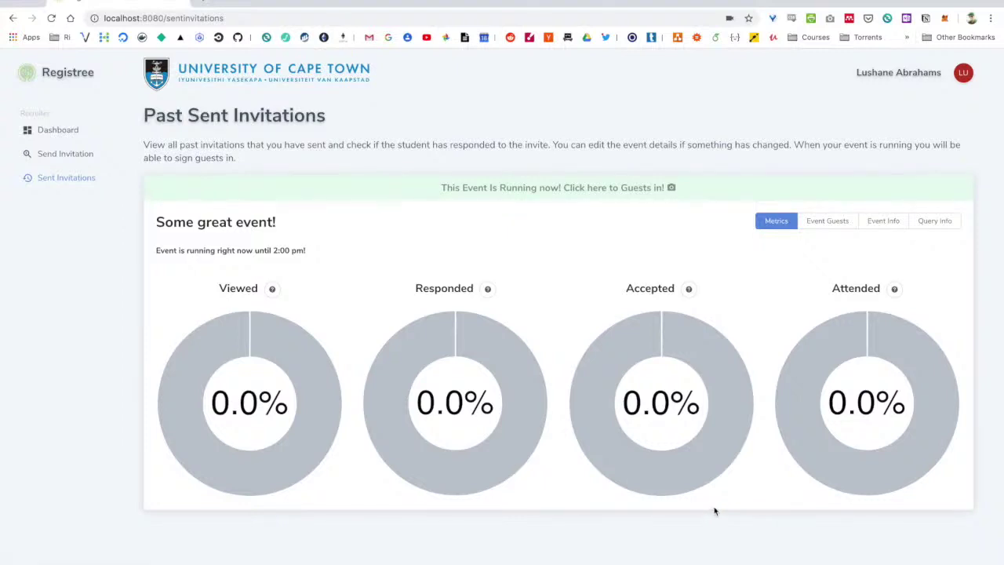
mouse_move(904, 359)
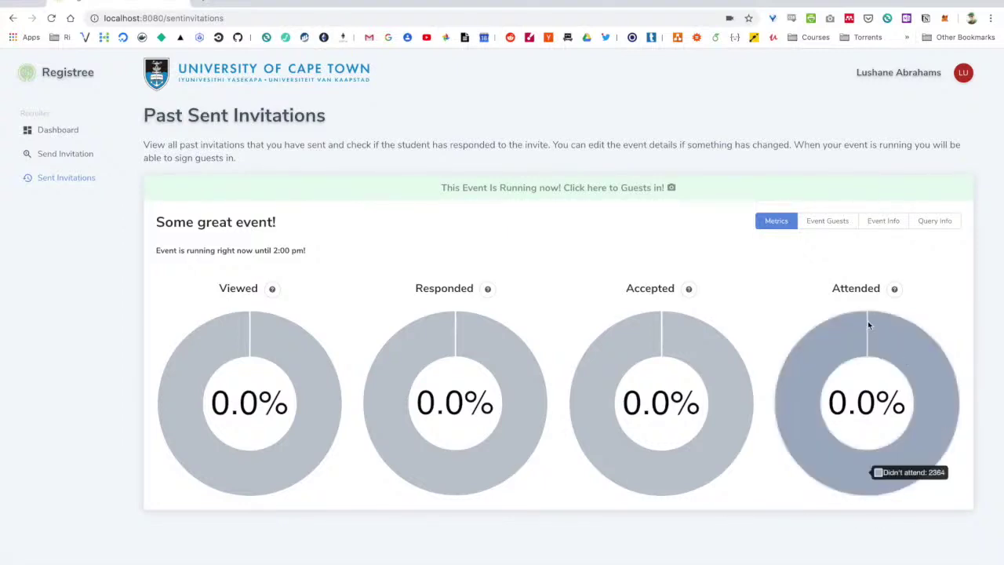
mouse_move(868, 326)
left_click(837, 222)
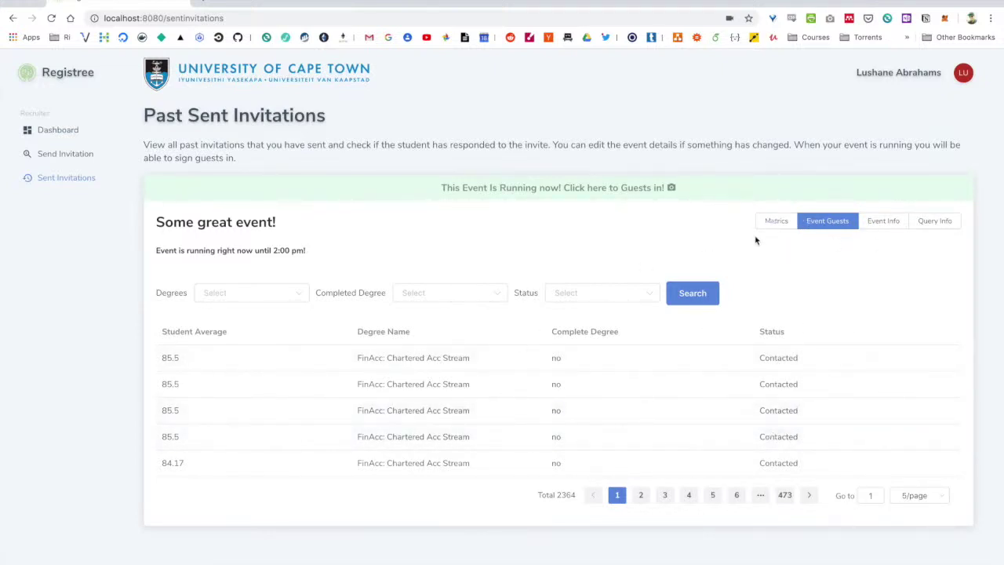
left_click(774, 222)
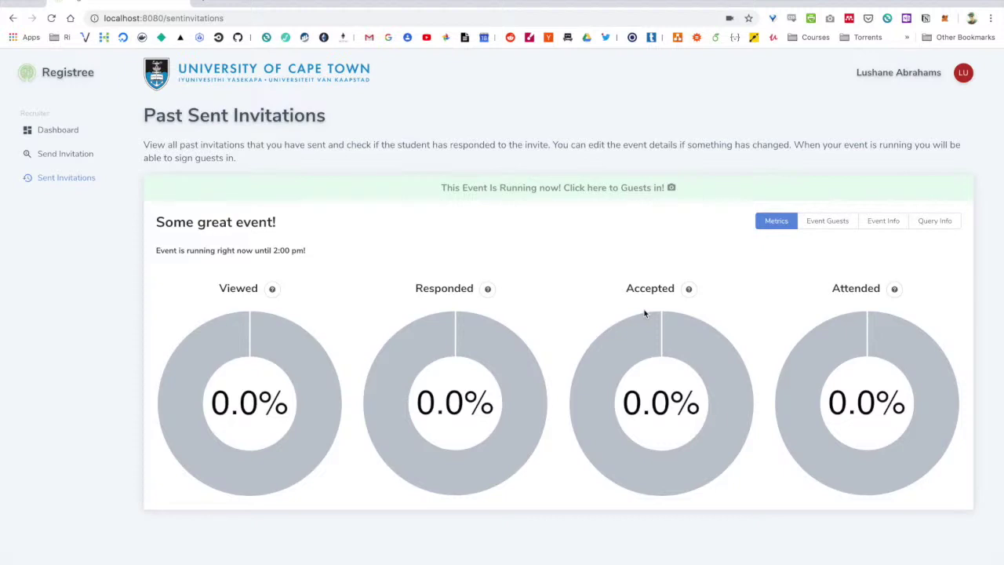
left_click(839, 228)
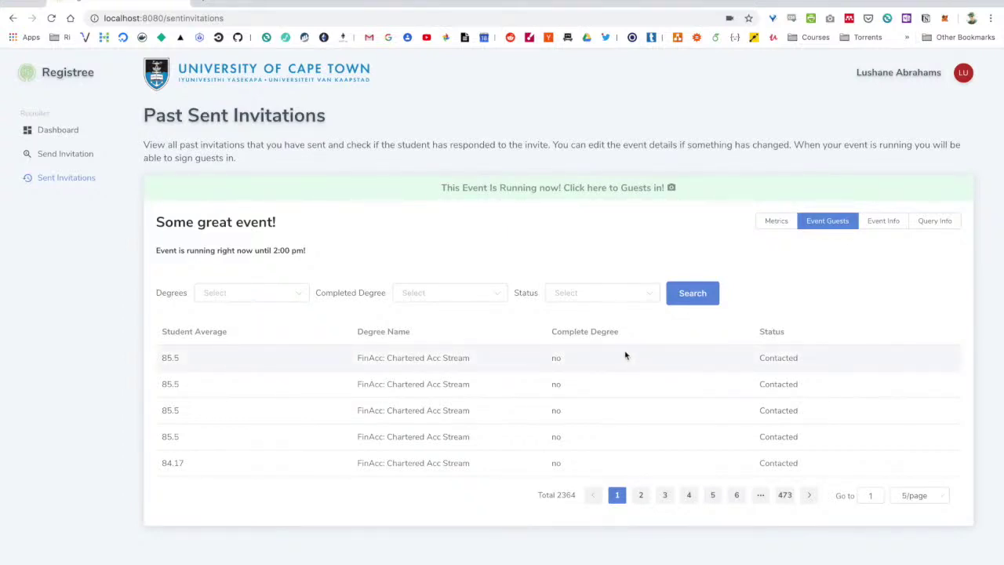
left_click(779, 226)
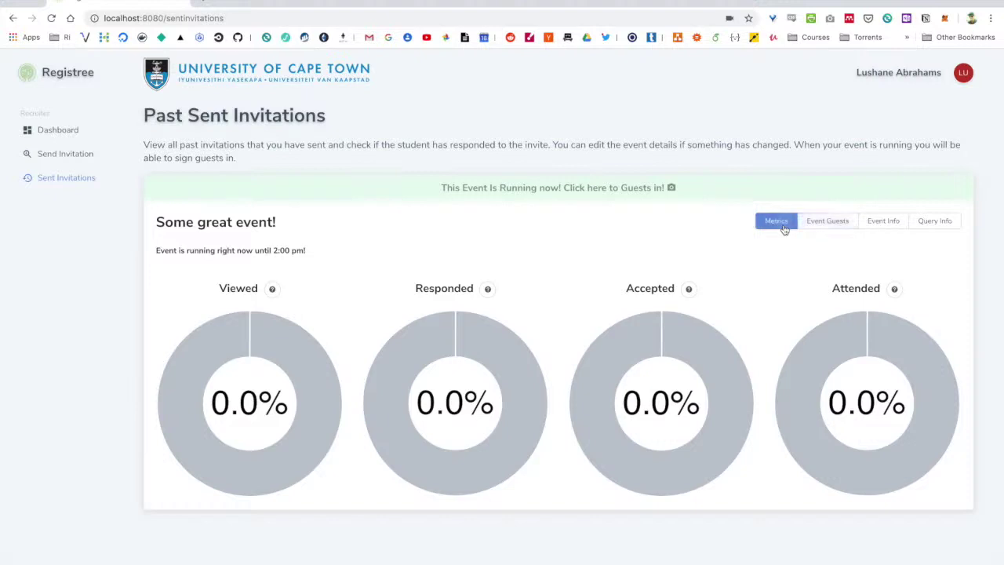